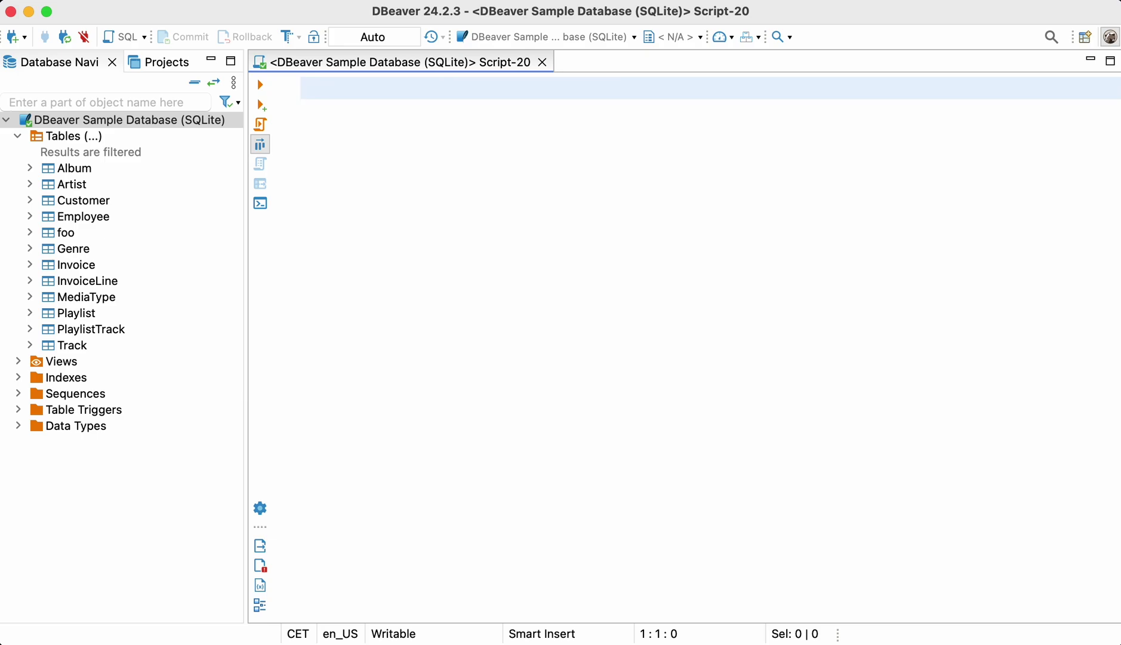
pyautogui.write('S')
# Accept the SELECT and FROM keyword suggestions, then delete the typed query.
pyautogui.press('Return')
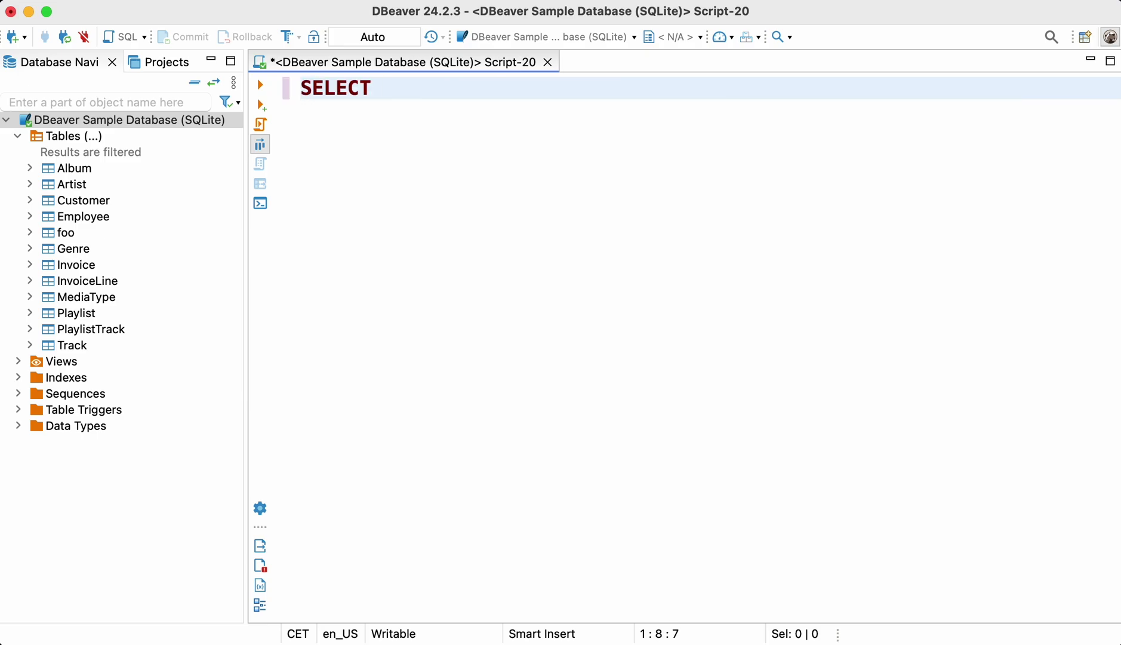
pyautogui.write('* F')
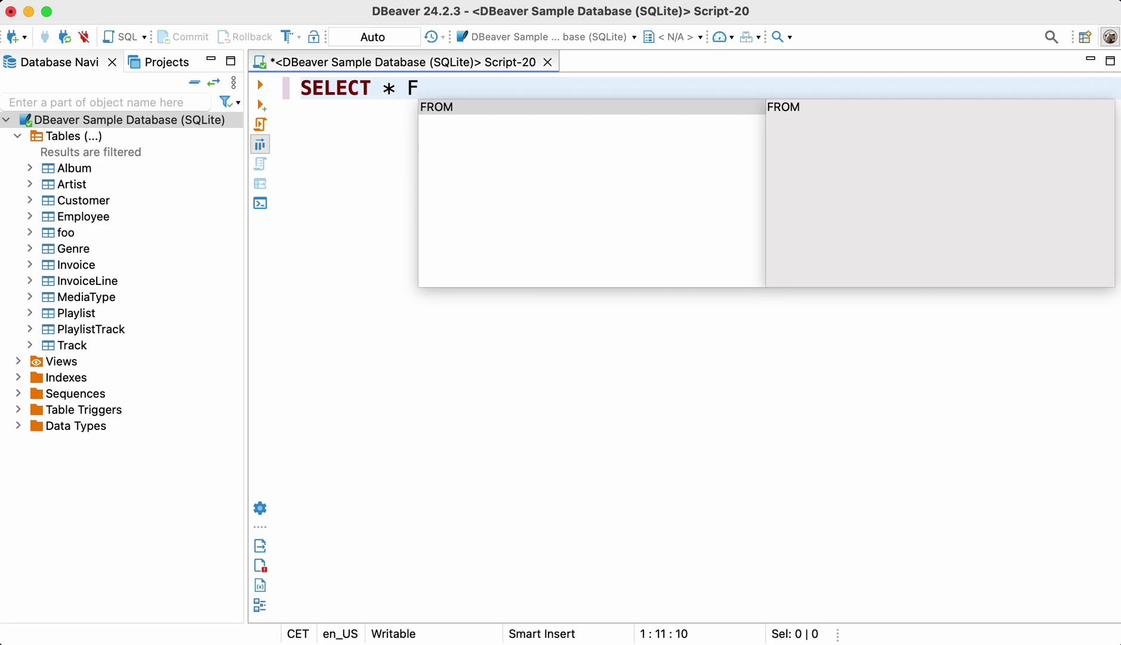
pyautogui.press('Return')
pyautogui.write('??')
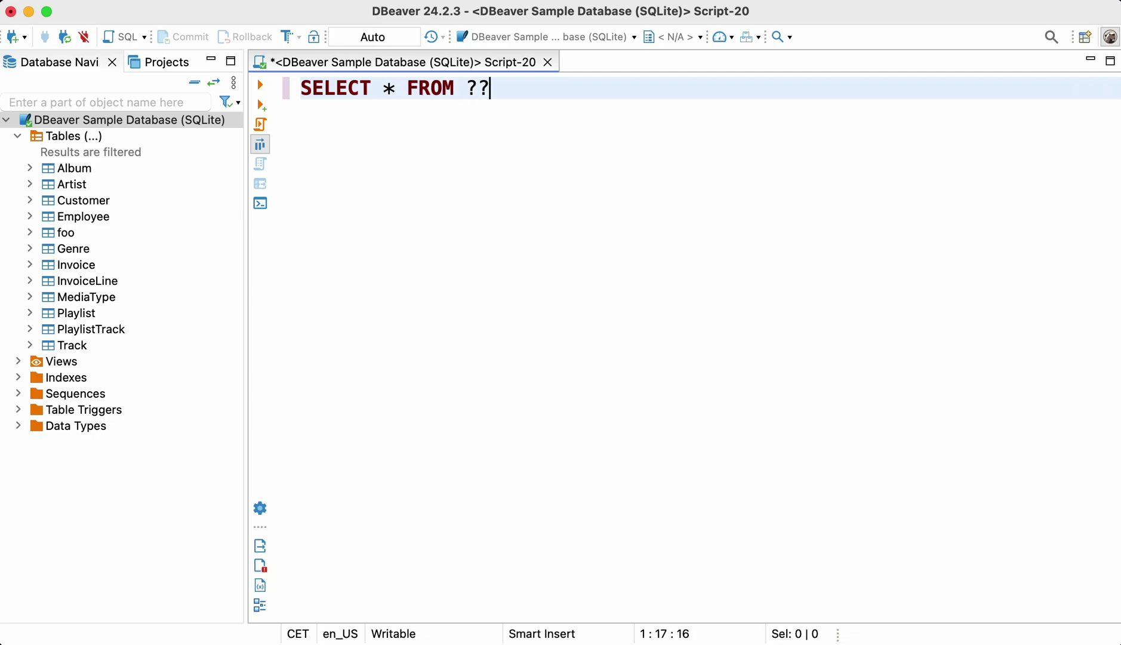
pyautogui.press('super+a')
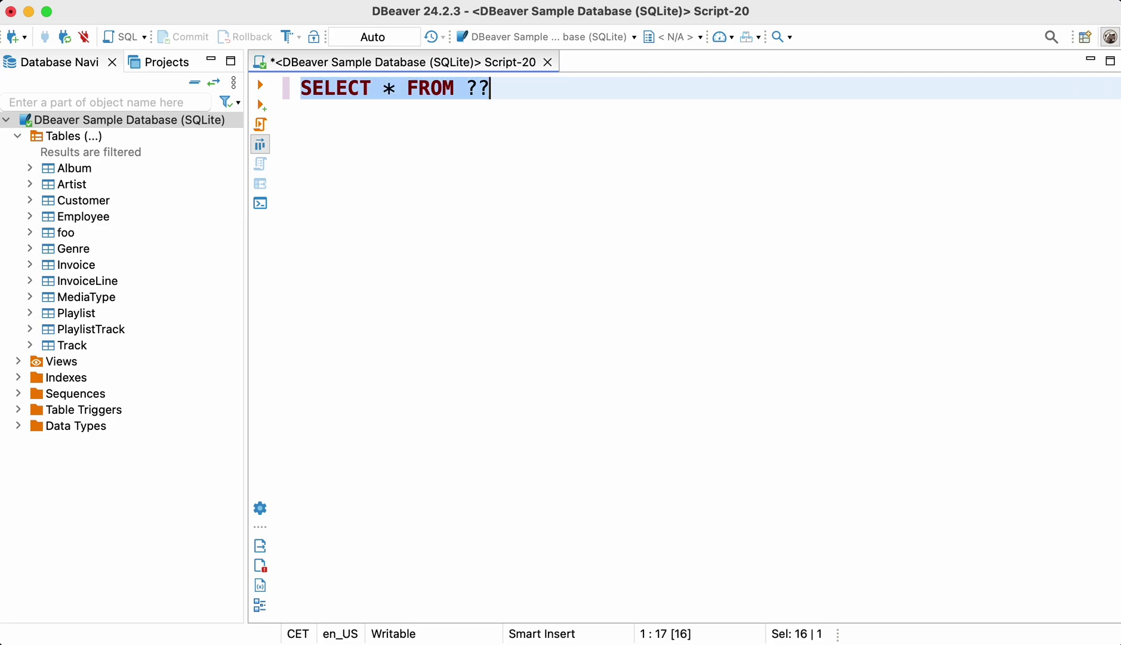
pyautogui.press('BackSpace')
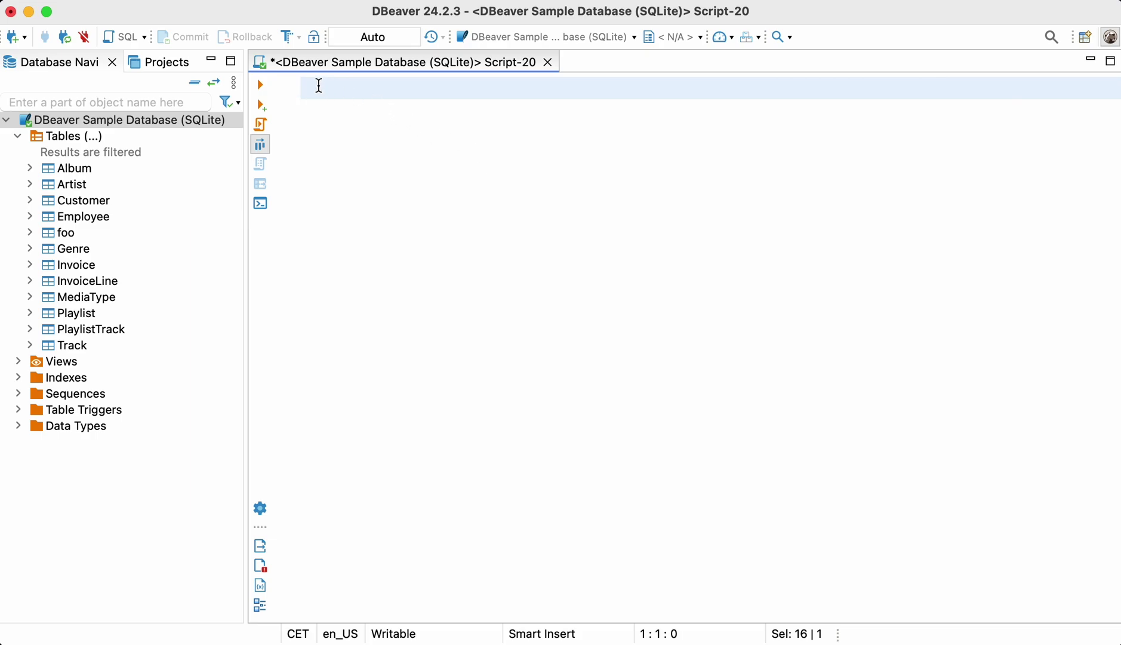
pyautogui.write('sf')
# Expand sf with Tab, delete the expanded statement, and reselect the sample database connection.
pyautogui.press('Tab')
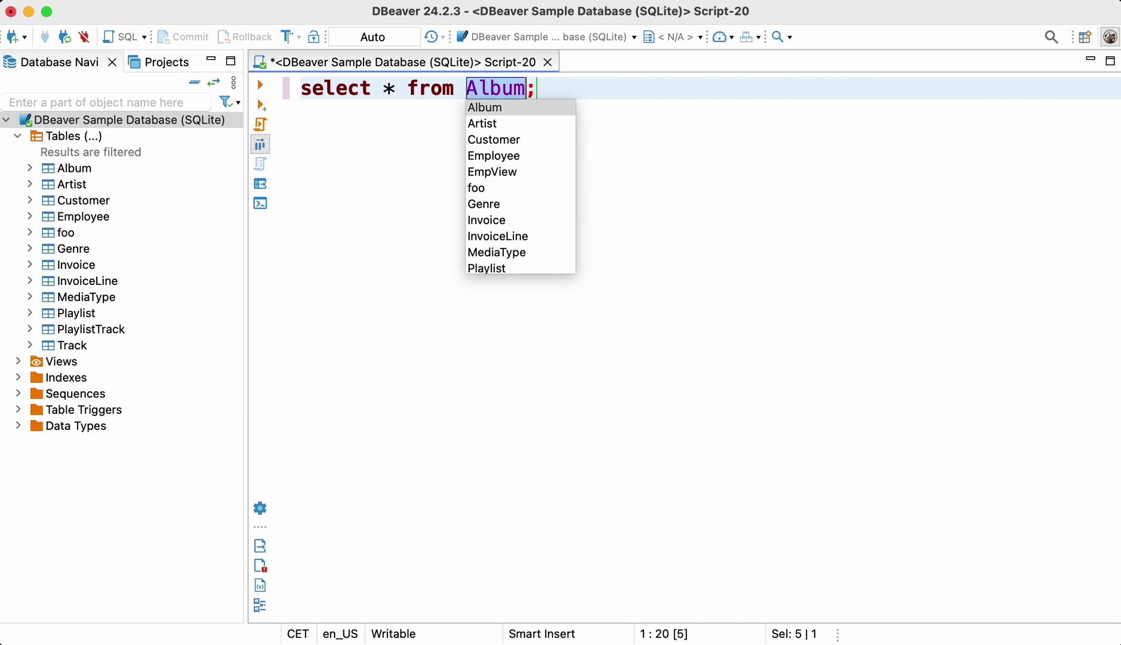
pyautogui.press('super+a')
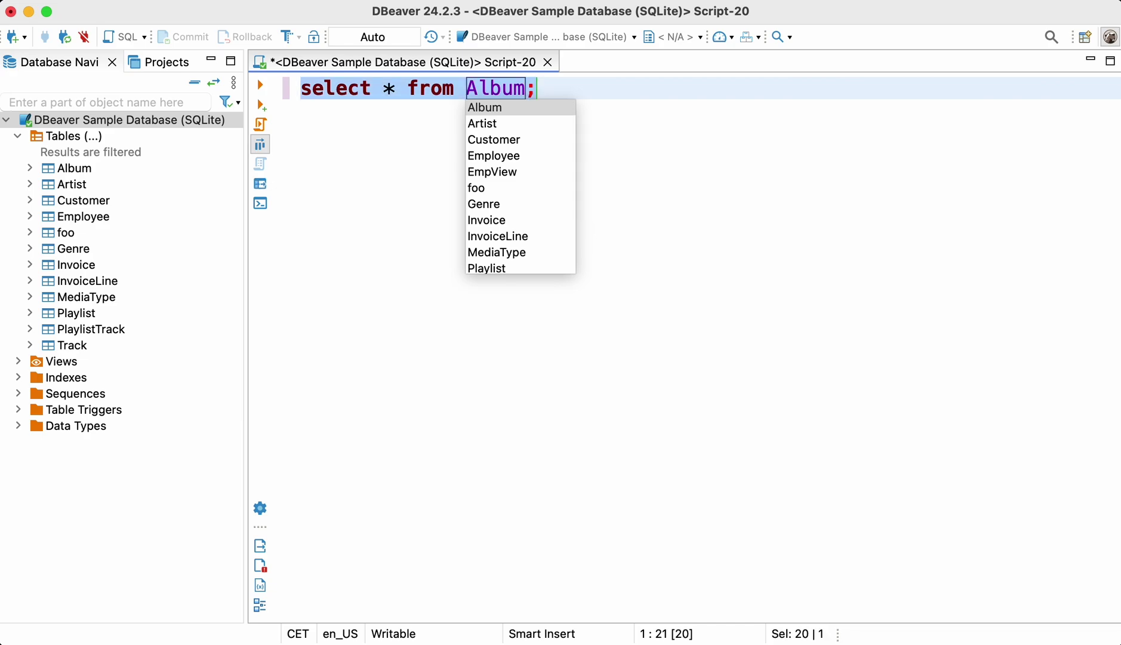
pyautogui.press('BackSpace')
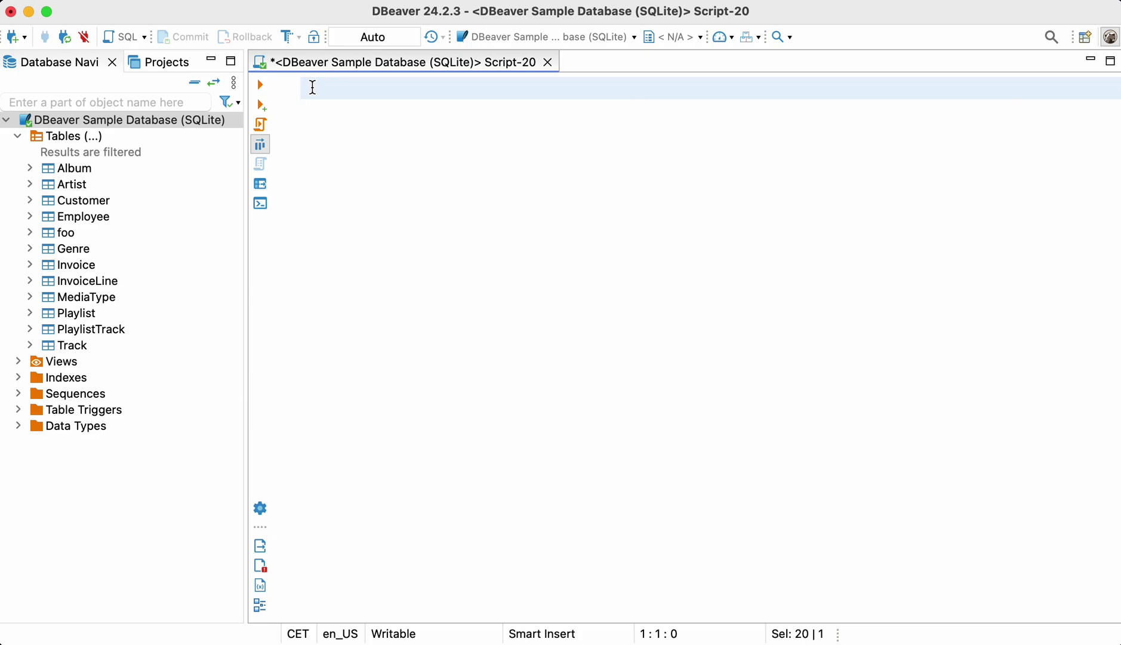
pyautogui.click(158, 119)
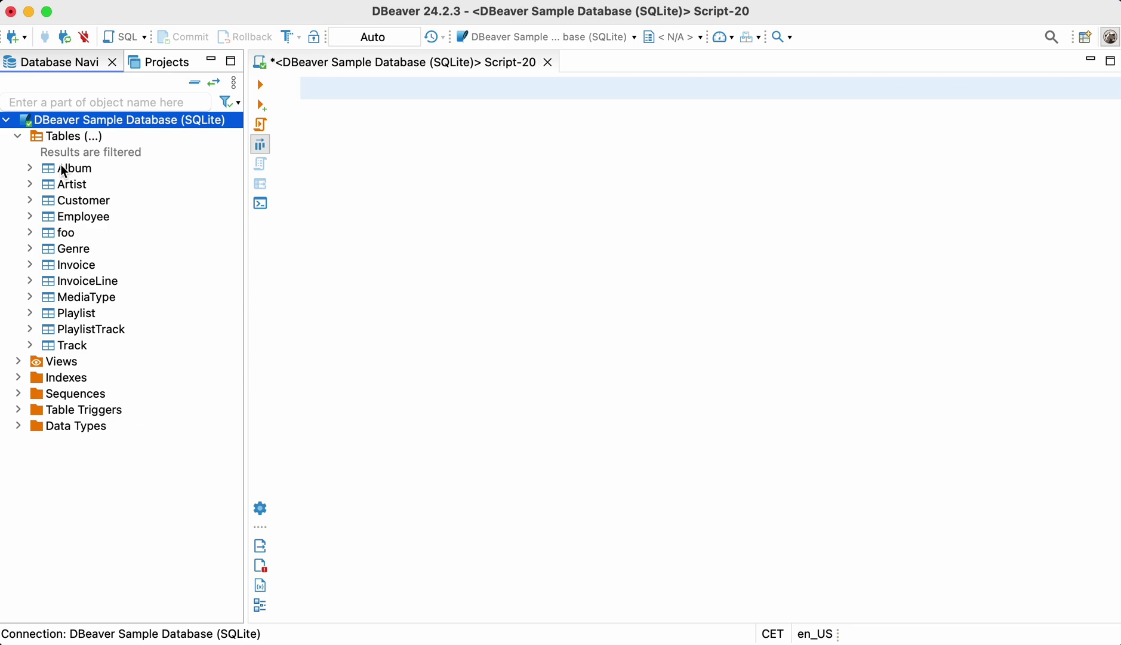
pyautogui.click(313, 87)
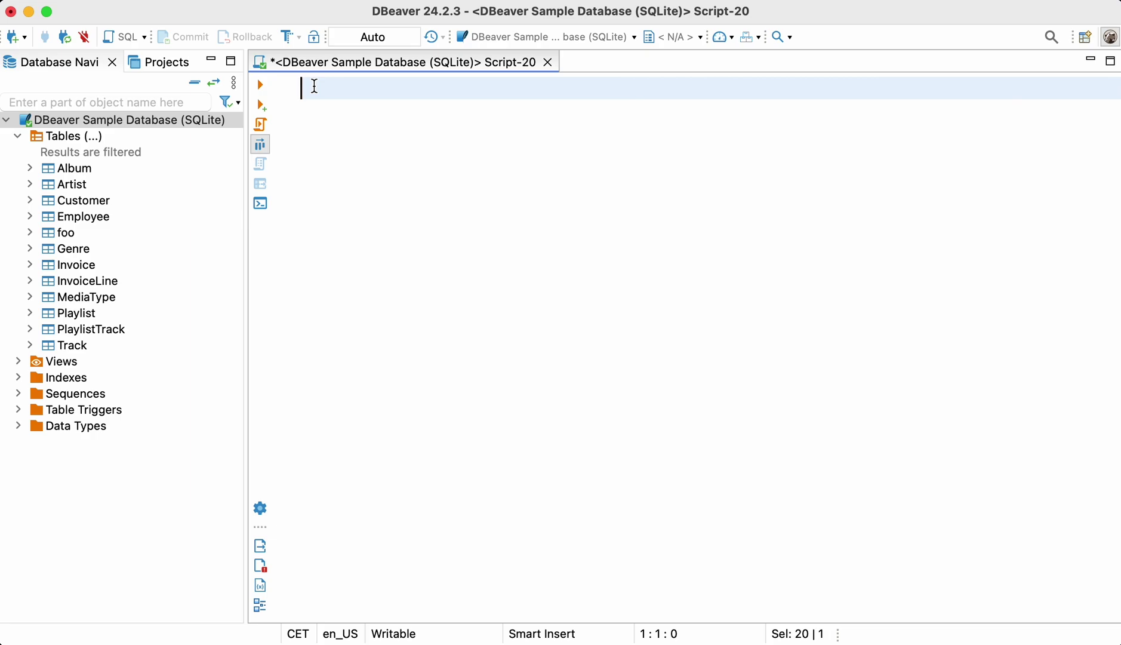
# Insert the sf template from the SQL Template context menu, giving select * from Album;.
pyautogui.rightClick(312, 84)
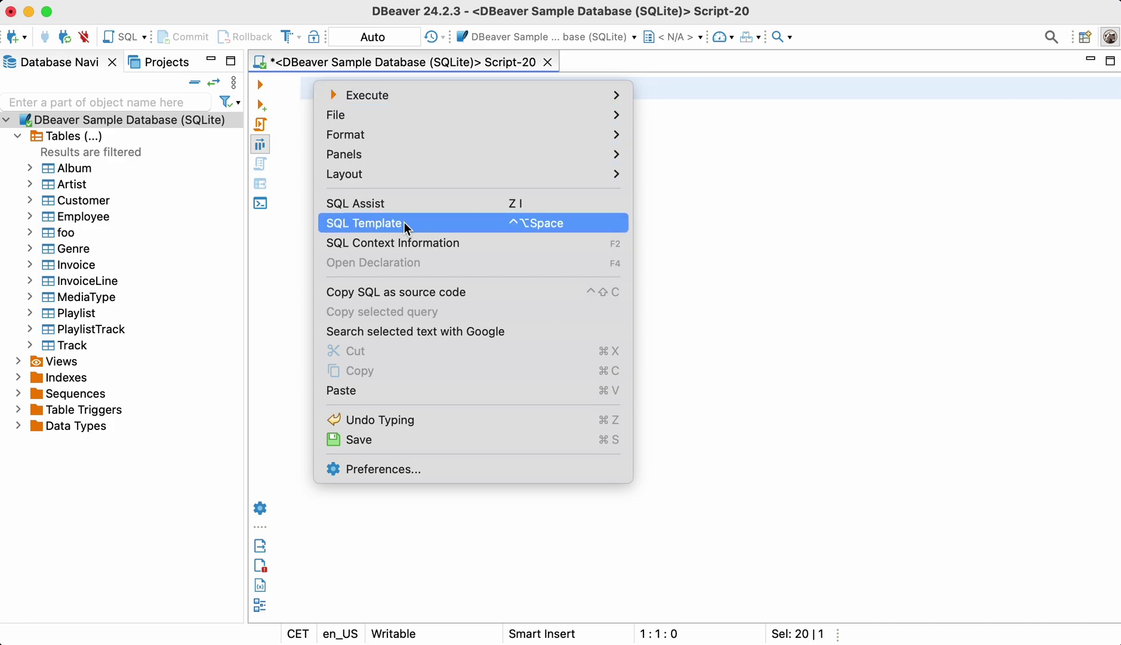
pyautogui.click(451, 226)
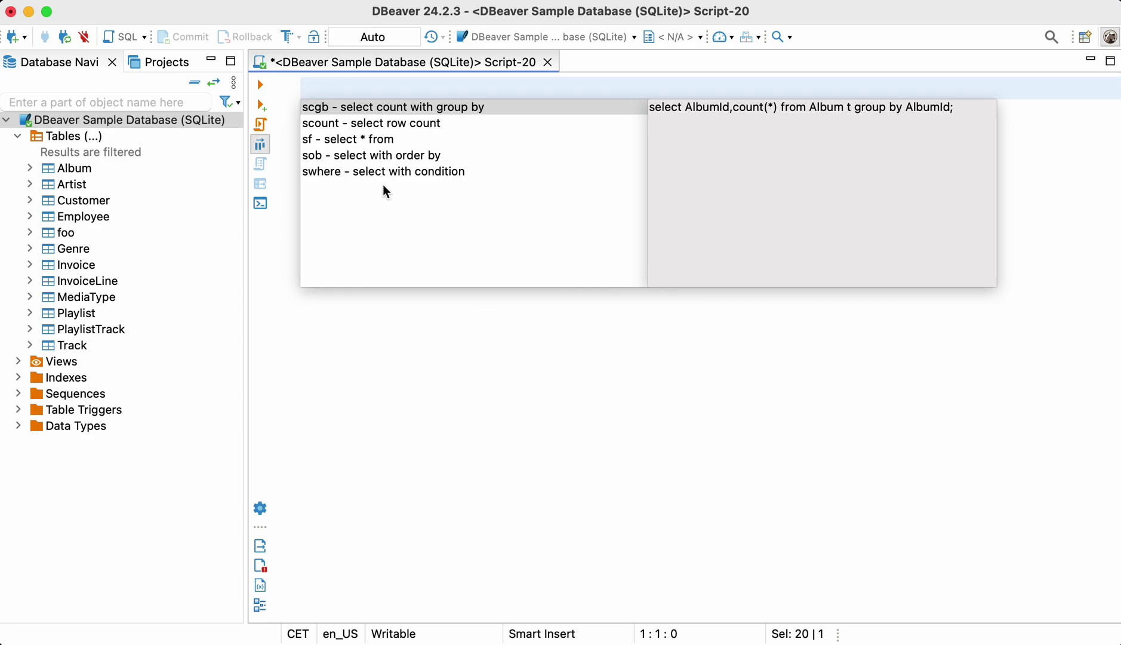
pyautogui.press('Down')
pyautogui.press('Down')
pyautogui.press('Down')
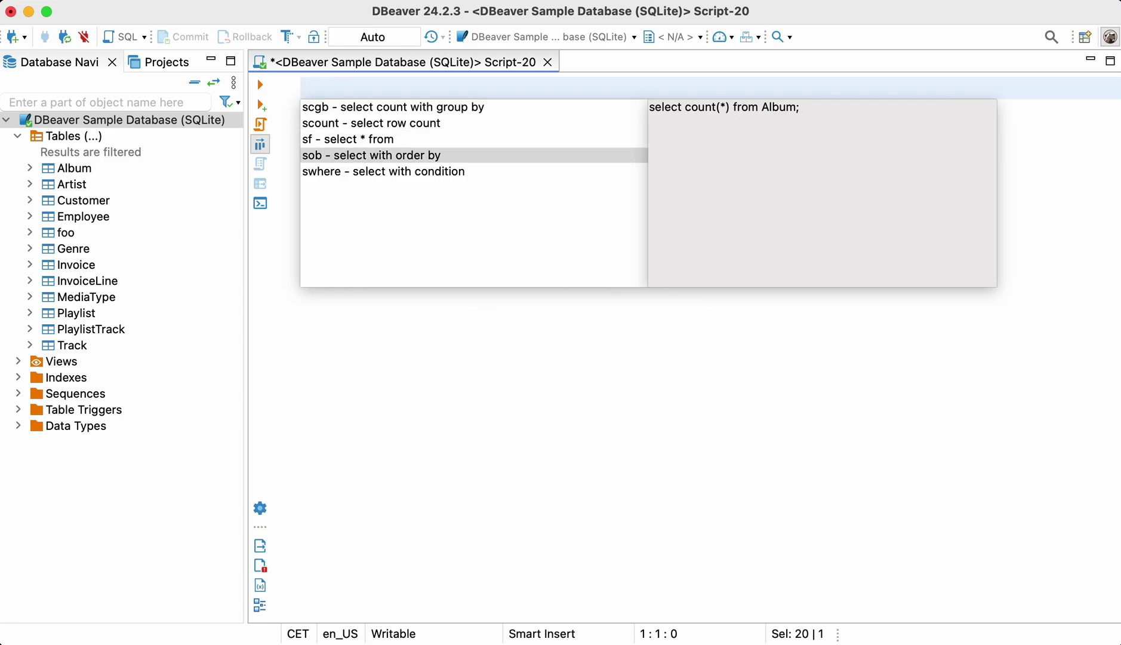
pyautogui.press('Down')
pyautogui.press('Up')
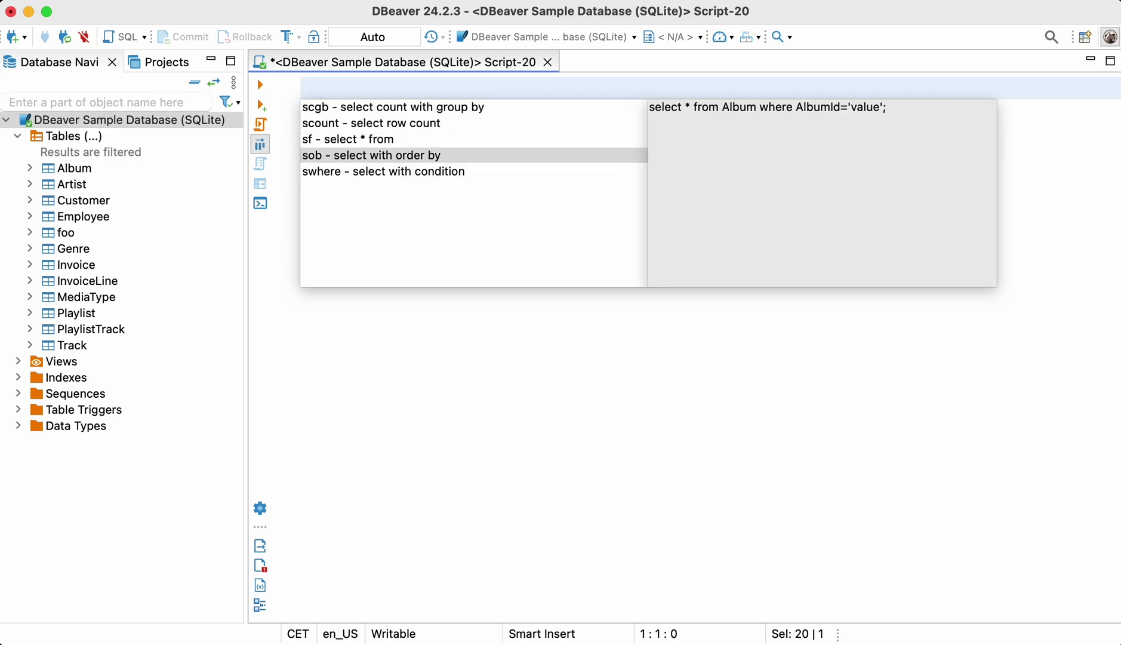
pyautogui.press('Up')
pyautogui.press('Up')
pyautogui.press('Up')
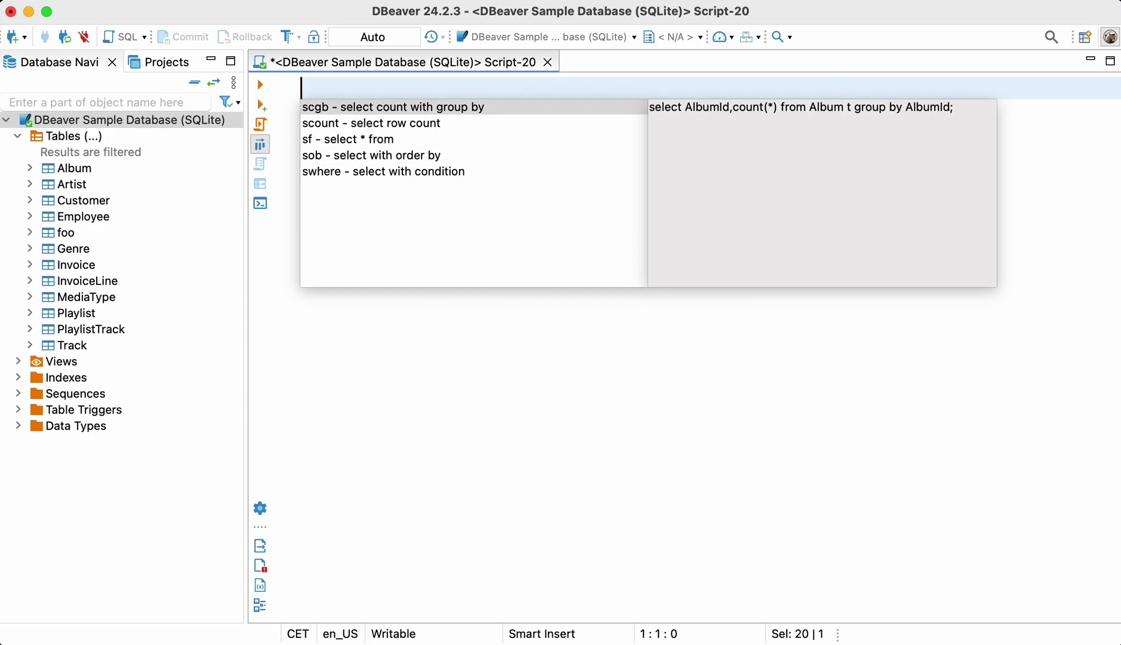
pyautogui.press('Down')
pyautogui.press('Down')
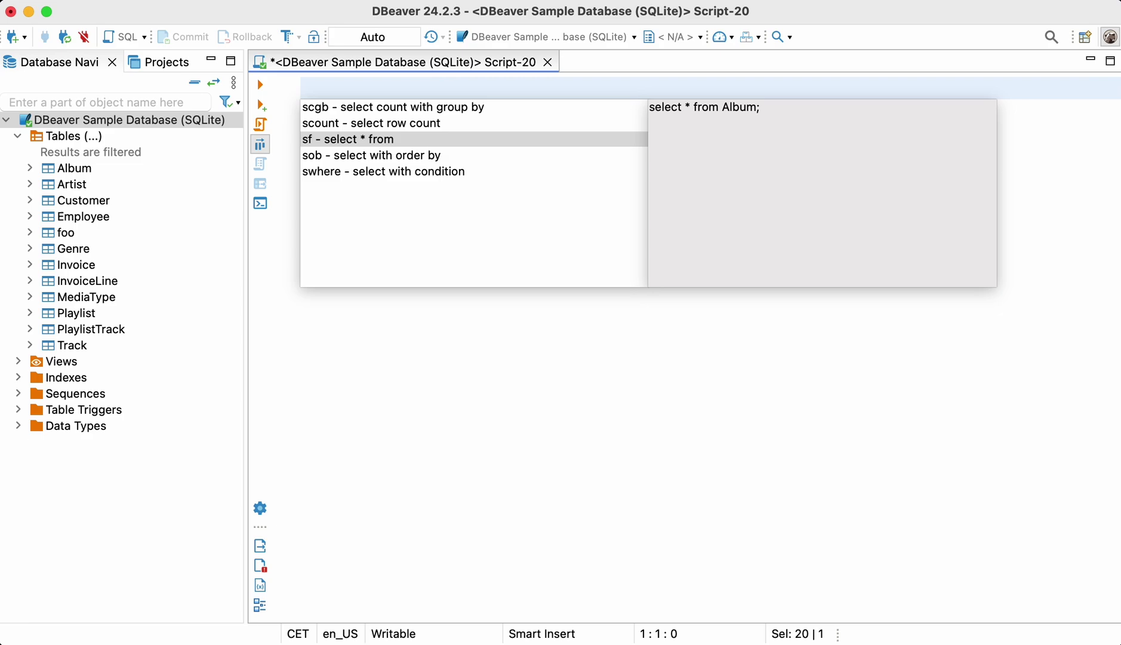
pyautogui.press('Return')
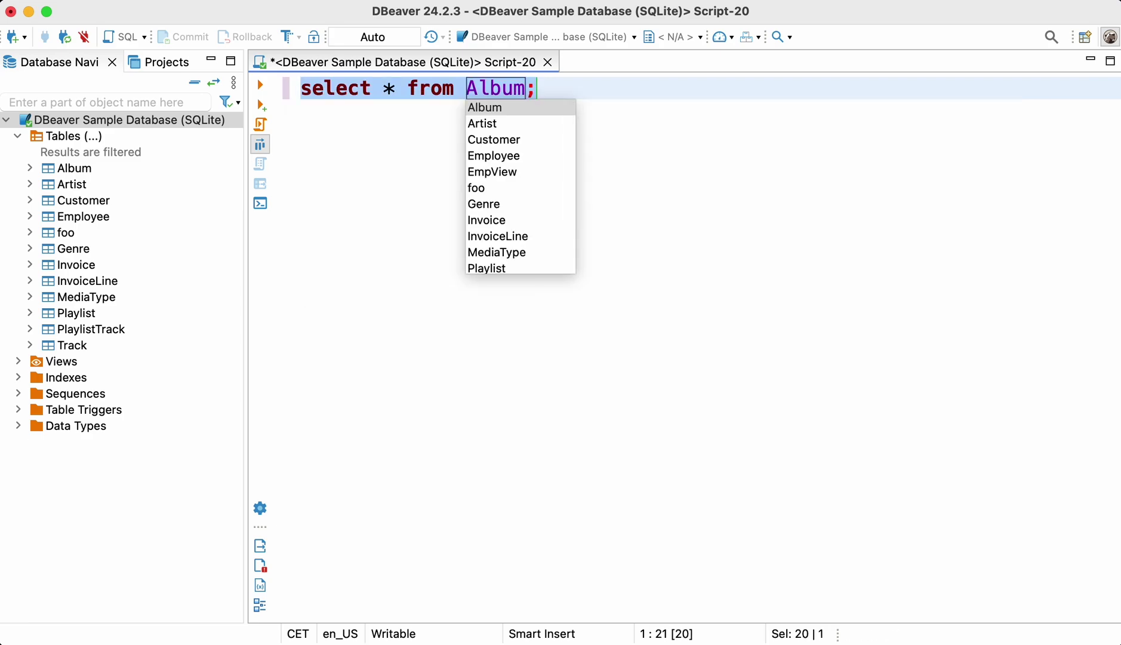
# Change the table to Invoice, run select * from Invoice, then close the results.
pyautogui.click(490, 222)
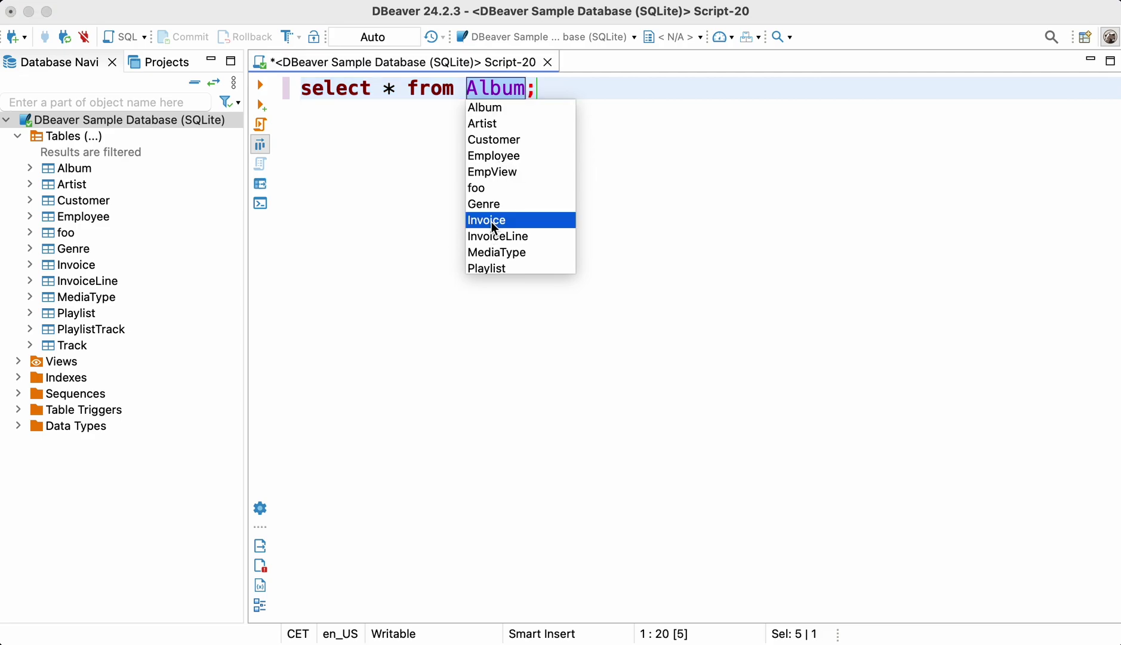
pyautogui.doubleClick(492, 221)
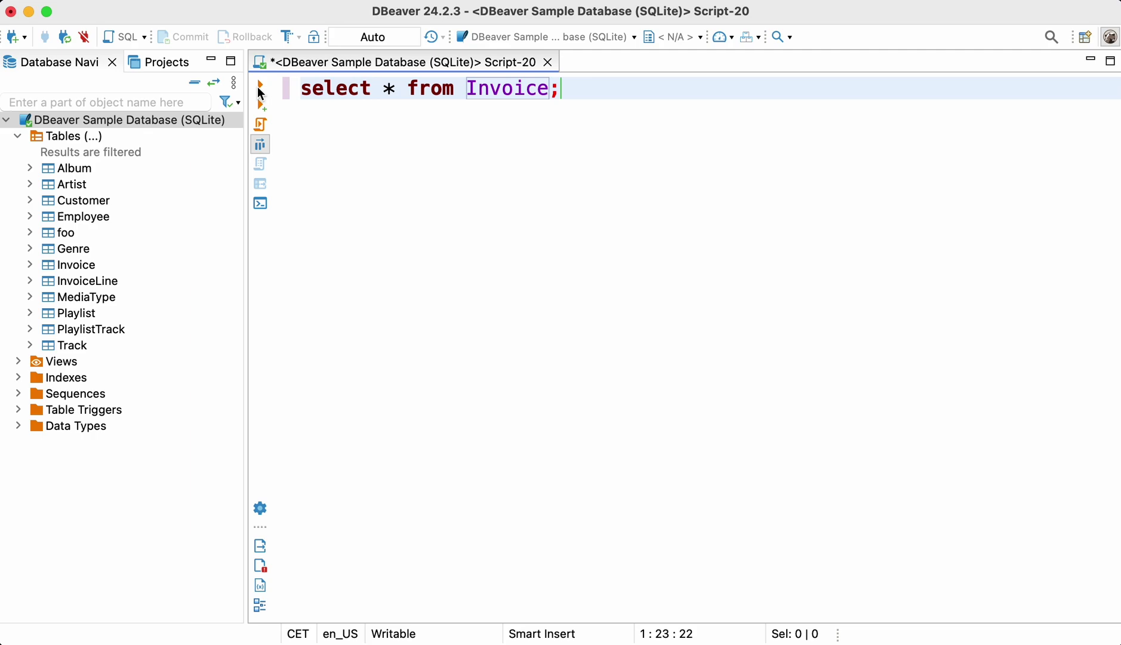
pyautogui.click(260, 86)
pyautogui.scroll(-1, 398, 438)
pyautogui.scroll(-8, 399, 438)
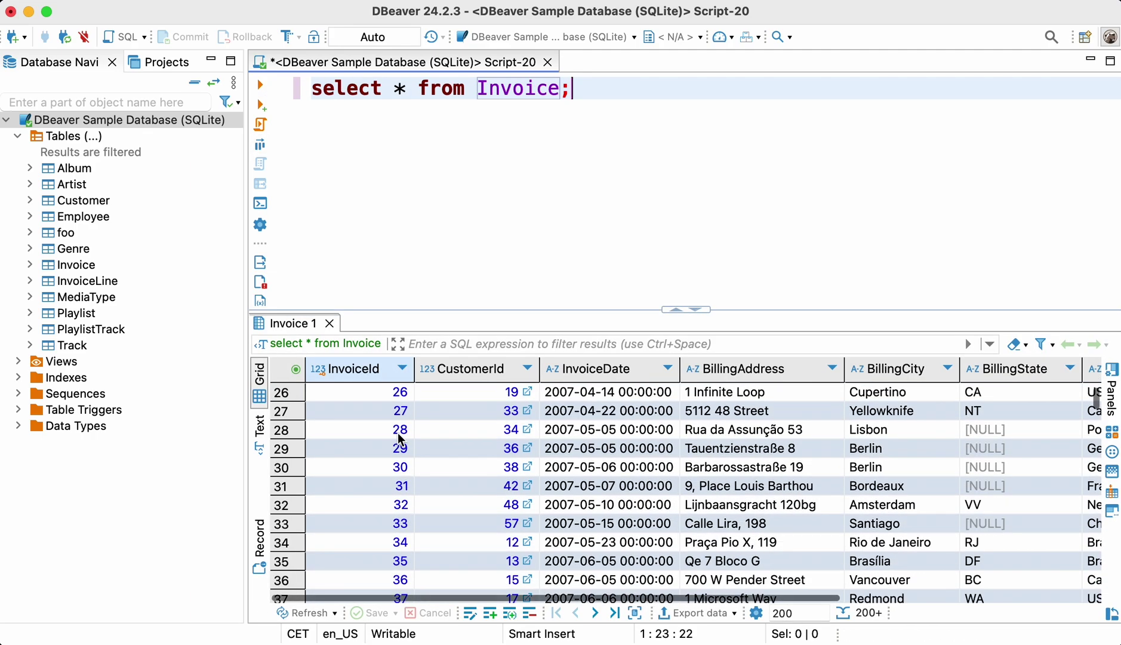
pyautogui.scroll(9, 399, 438)
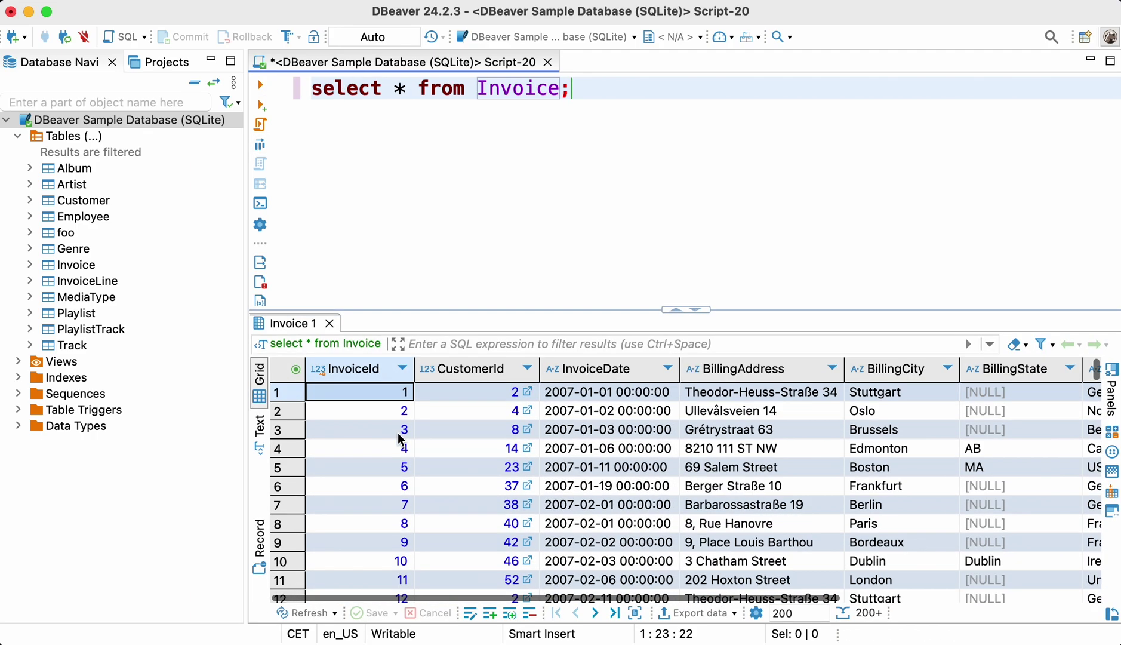
pyautogui.click(330, 324)
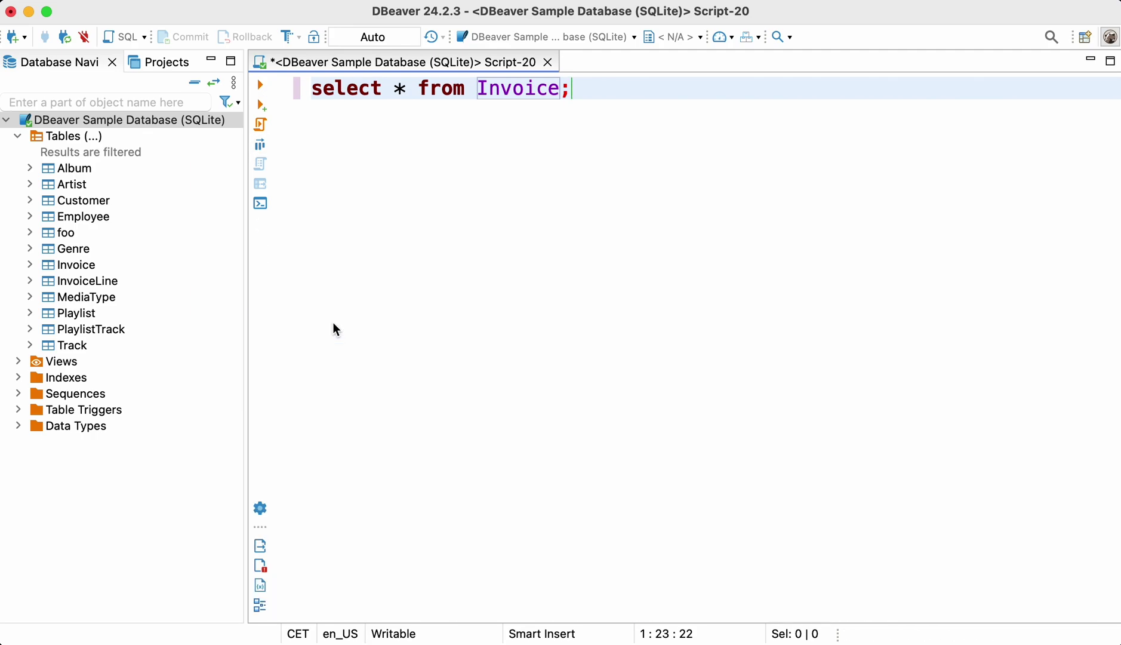
pyautogui.press('super+a')
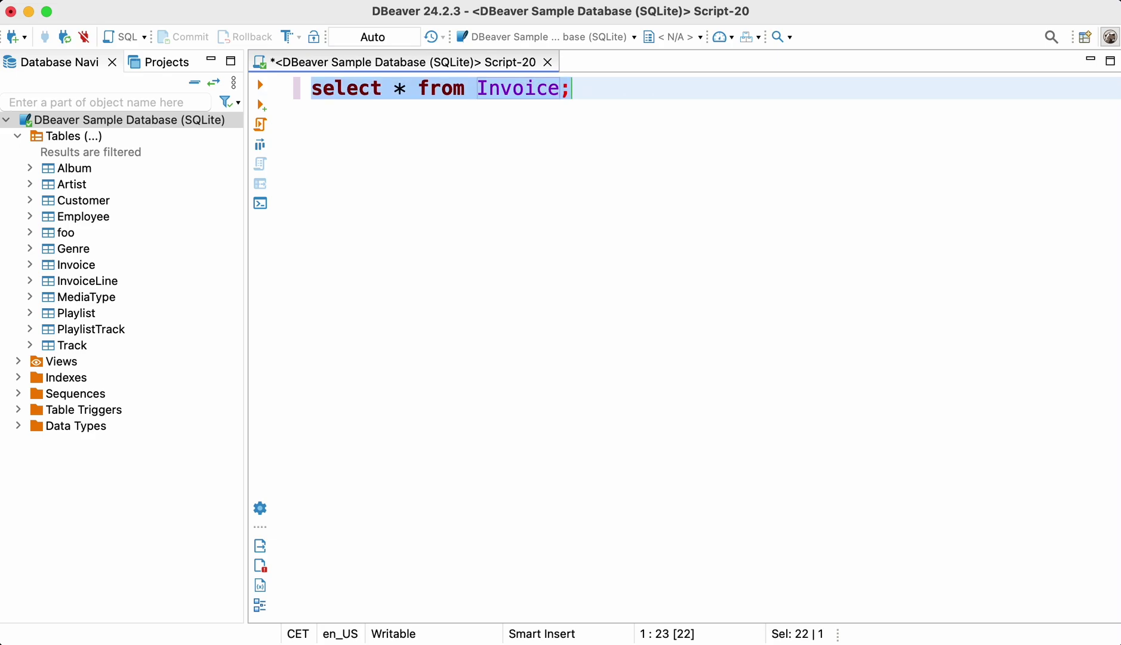
# Replace the query with the swhere conditional select on the Invoice table.
pyautogui.press('BackSpace')
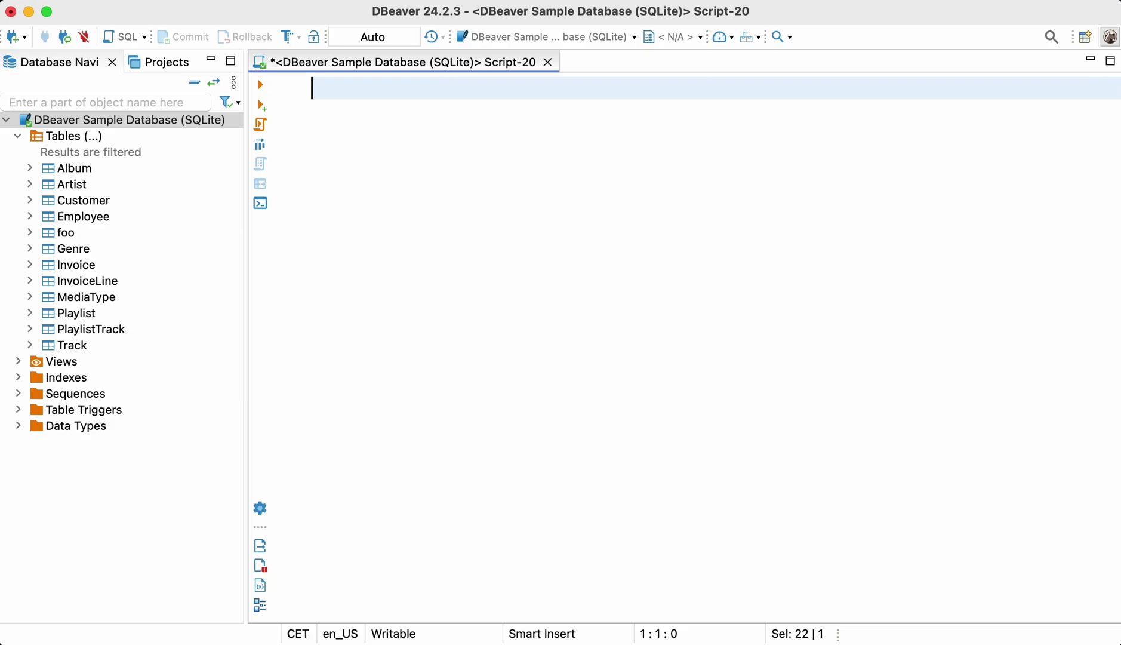
pyautogui.write('SW')
pyautogui.write('here')
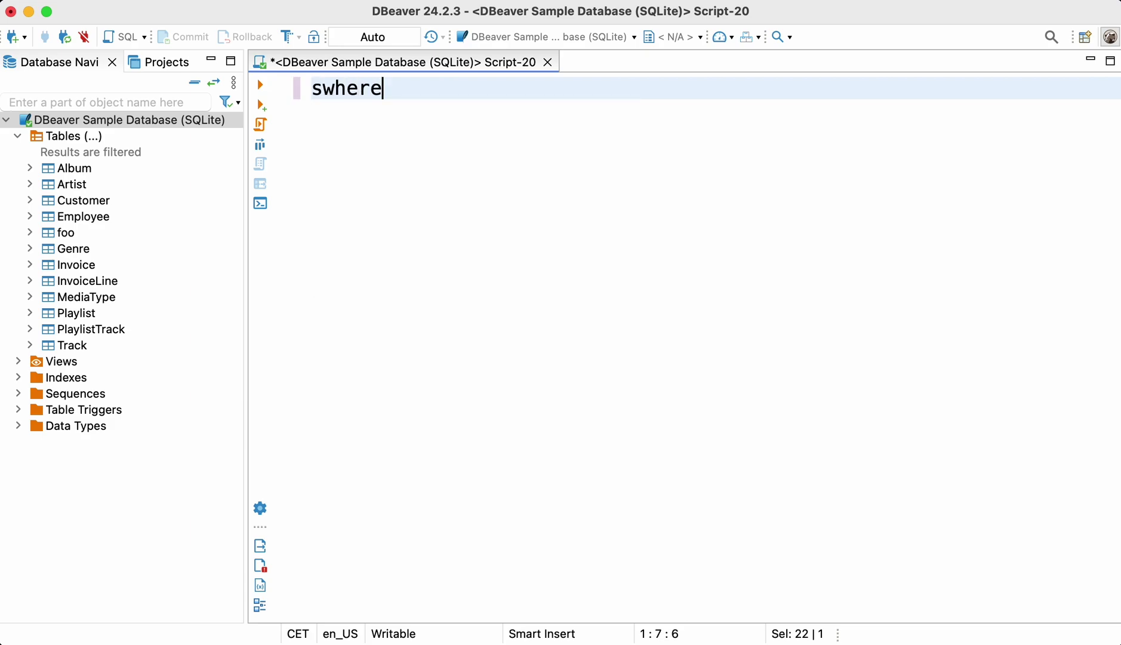
pyautogui.press('Tab')
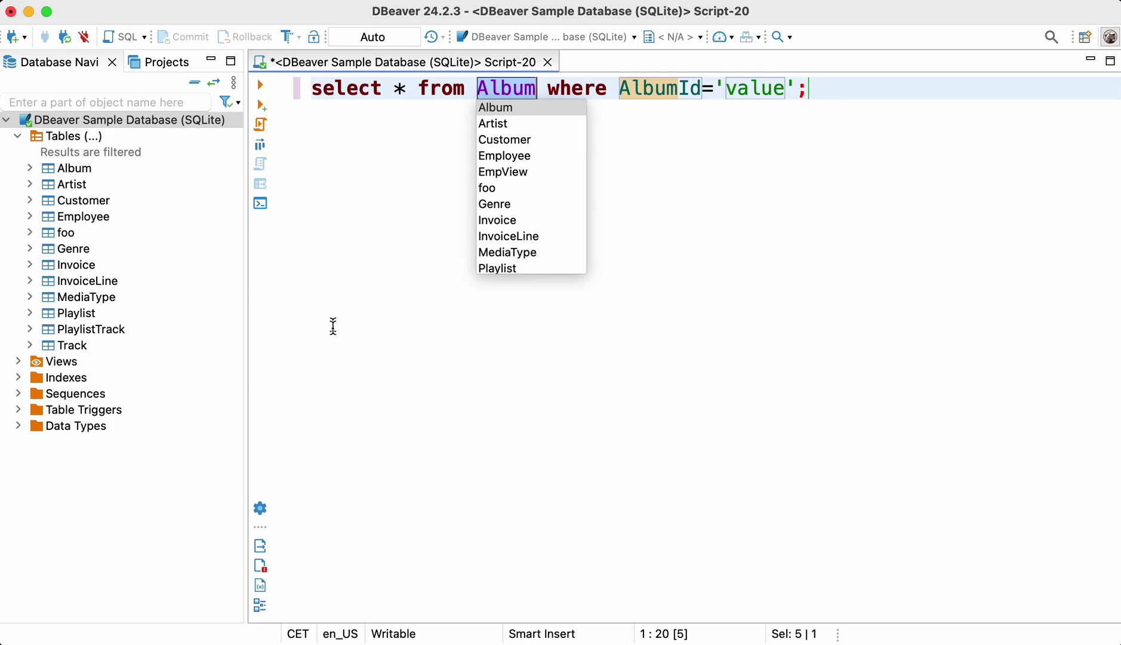
pyautogui.click(495, 220)
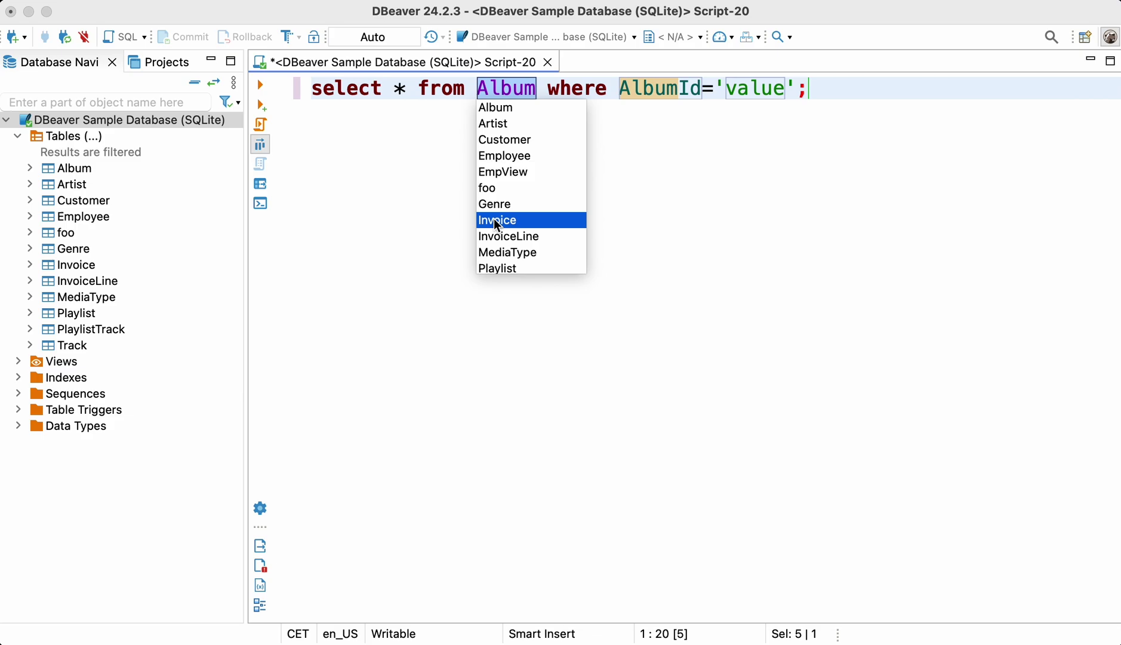
pyautogui.doubleClick(494, 219)
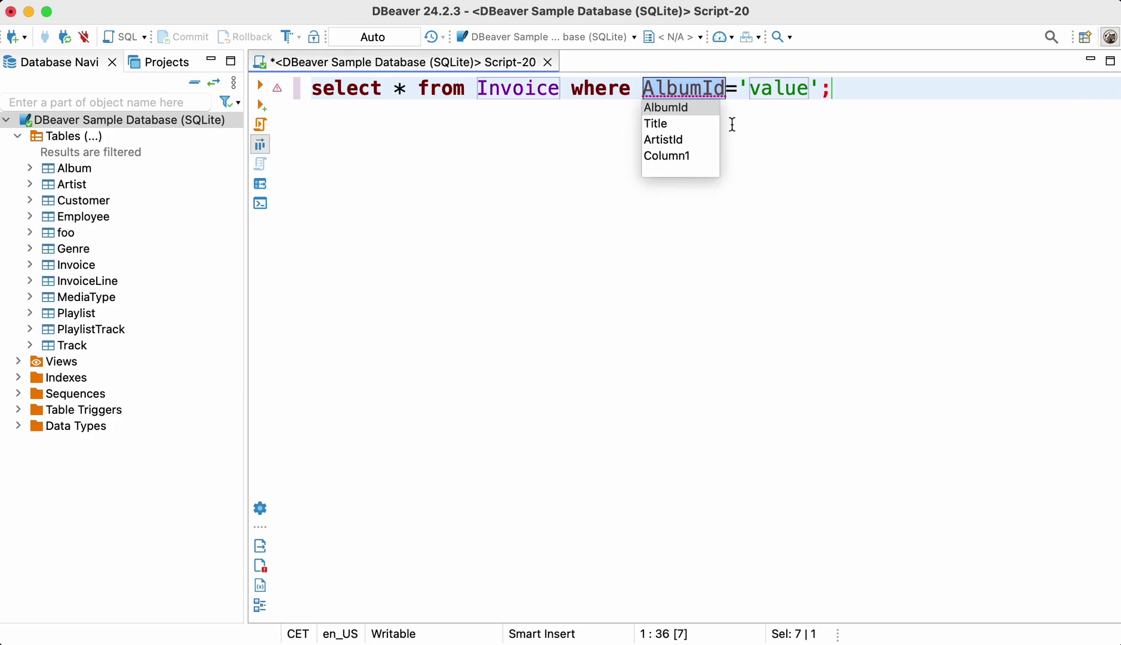
pyautogui.write('B')
# Filter on BillingCity = 'Oslo' and run it, returning seven invoice rows.
pyautogui.press('Down')
pyautogui.press('Return')
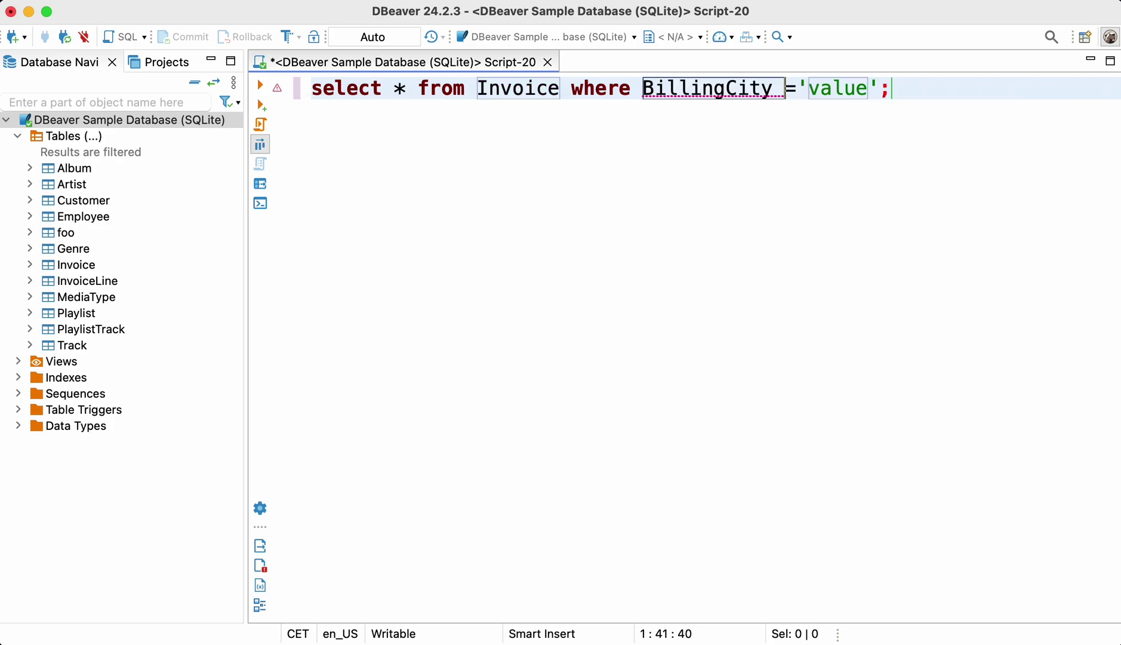
pyautogui.click(868, 89)
pyautogui.press('BackSpace')
pyautogui.press('BackSpace')
pyautogui.press('BackSpace')
pyautogui.press('BackSpace')
pyautogui.press('BackSpace')
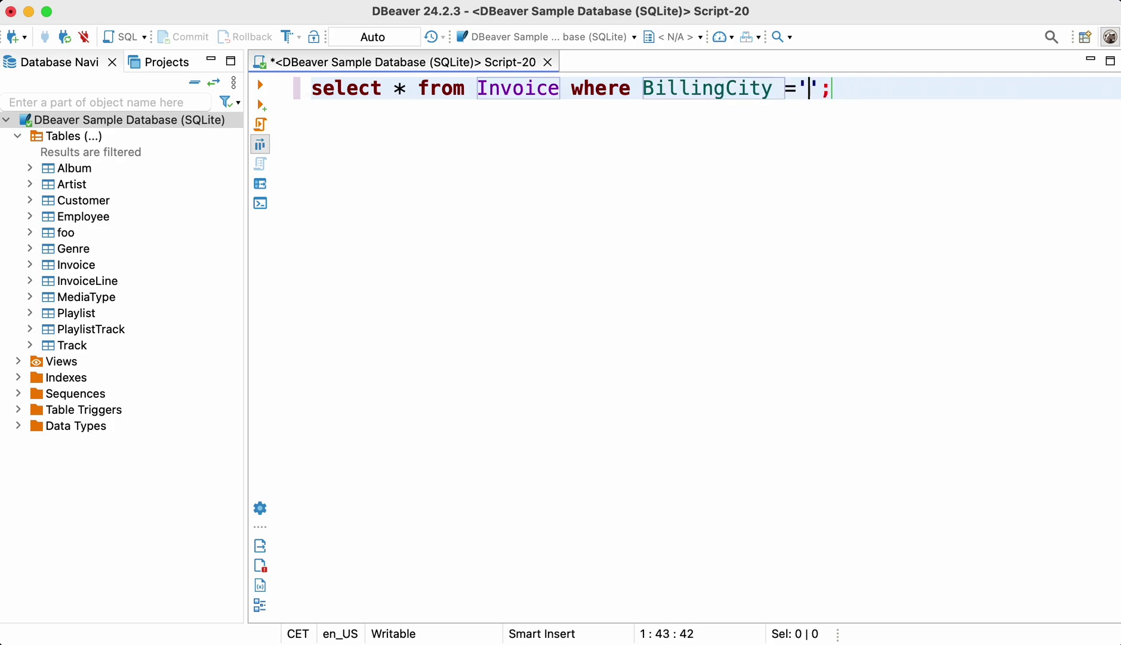
pyautogui.write('Oslo')
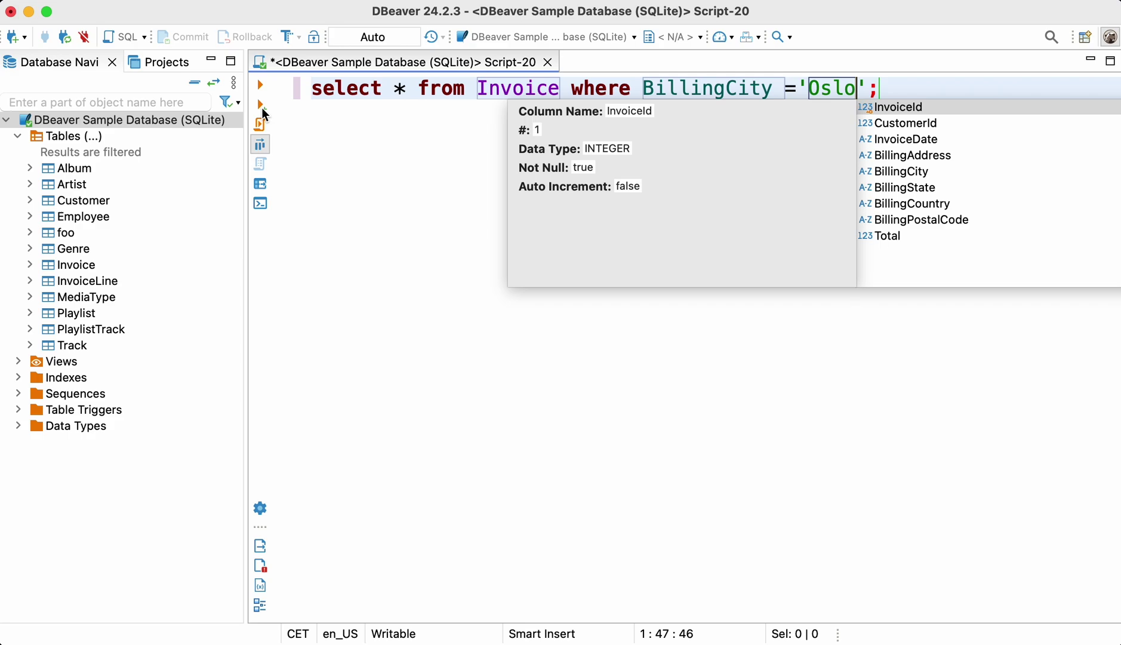
pyautogui.click(264, 84)
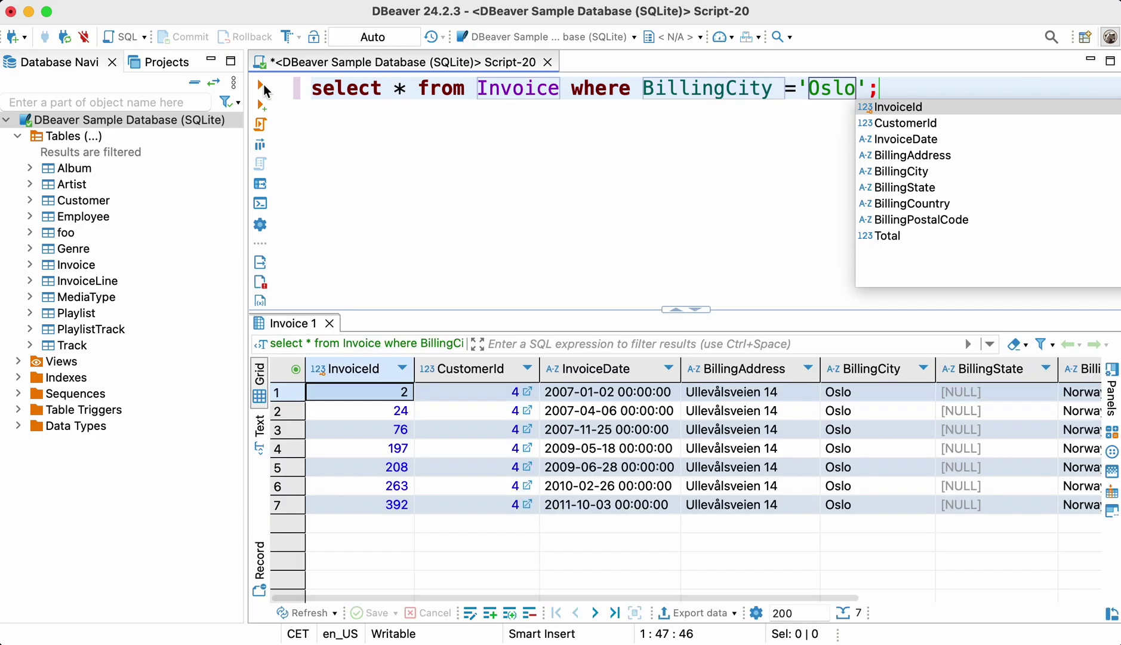
pyautogui.click(419, 175)
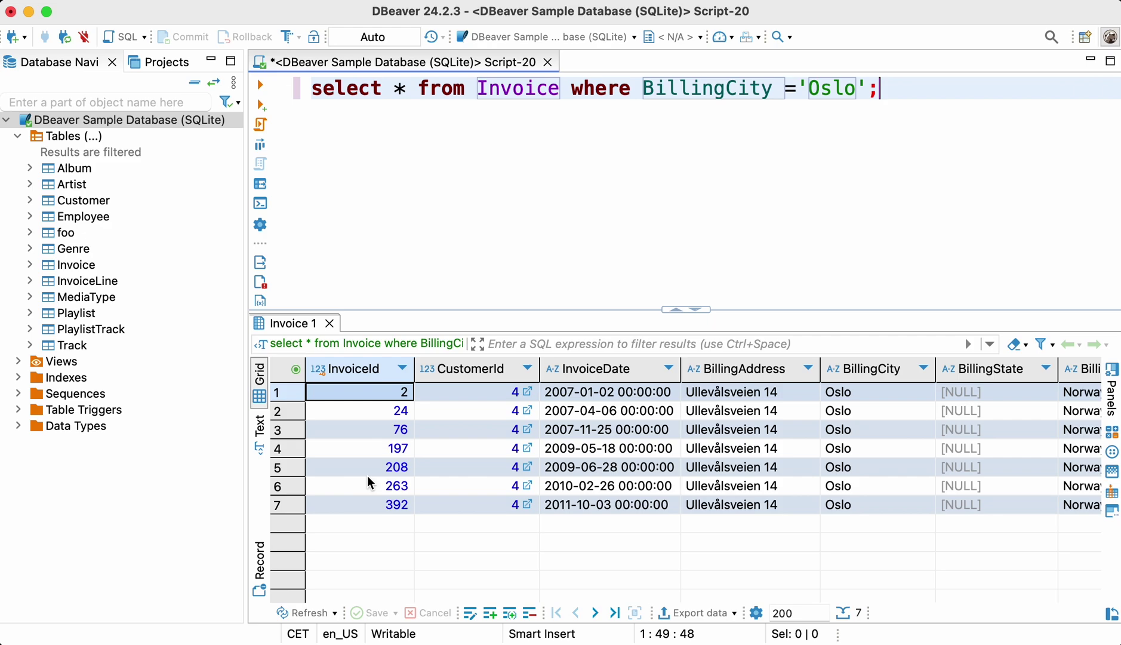
# Close the invoice results and delete the query from the script.
pyautogui.click(329, 323)
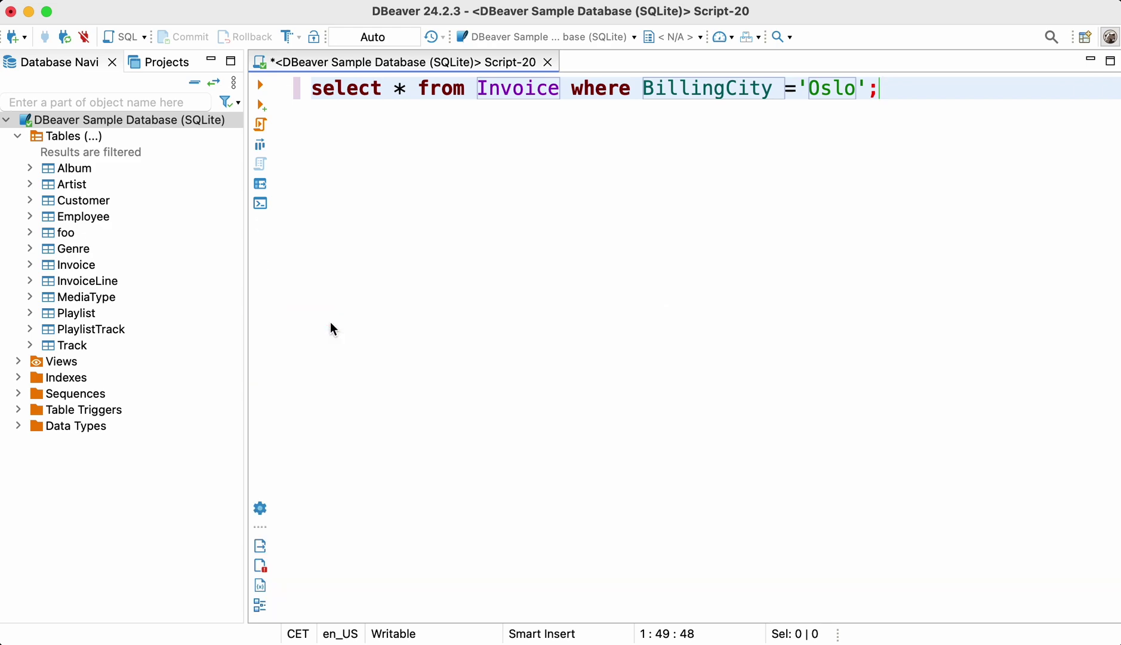
pyautogui.press('super+a')
pyautogui.press('BackSpace')
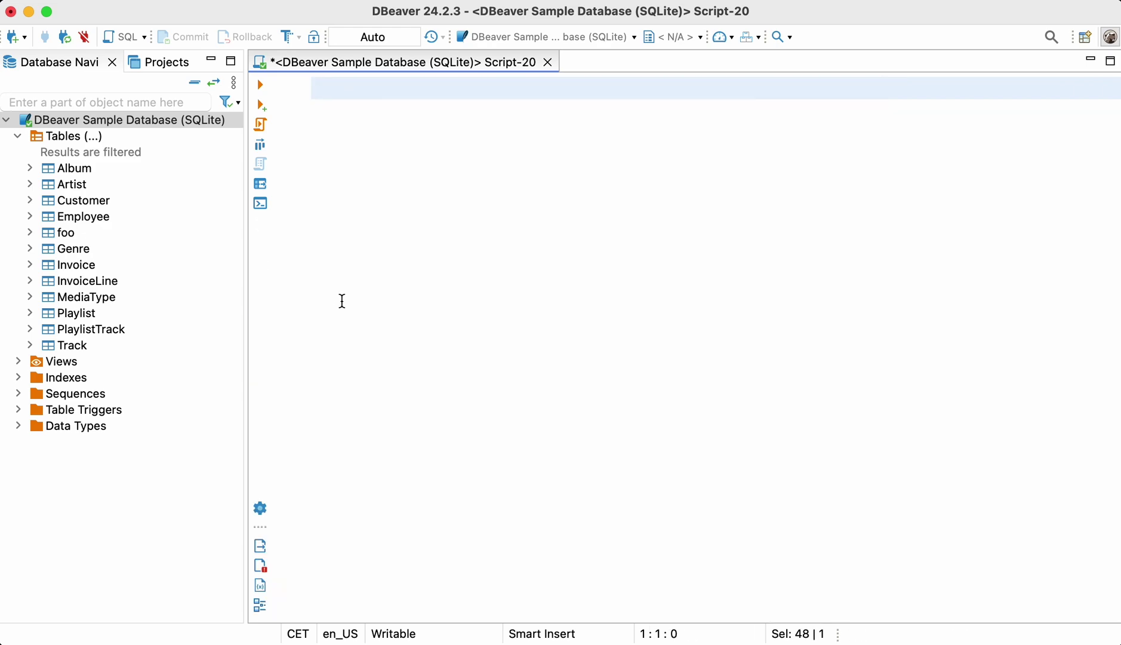
# Show the SQL Editor Templates preferences with the swhere template's pattern selected.
pyautogui.click(455, 0)
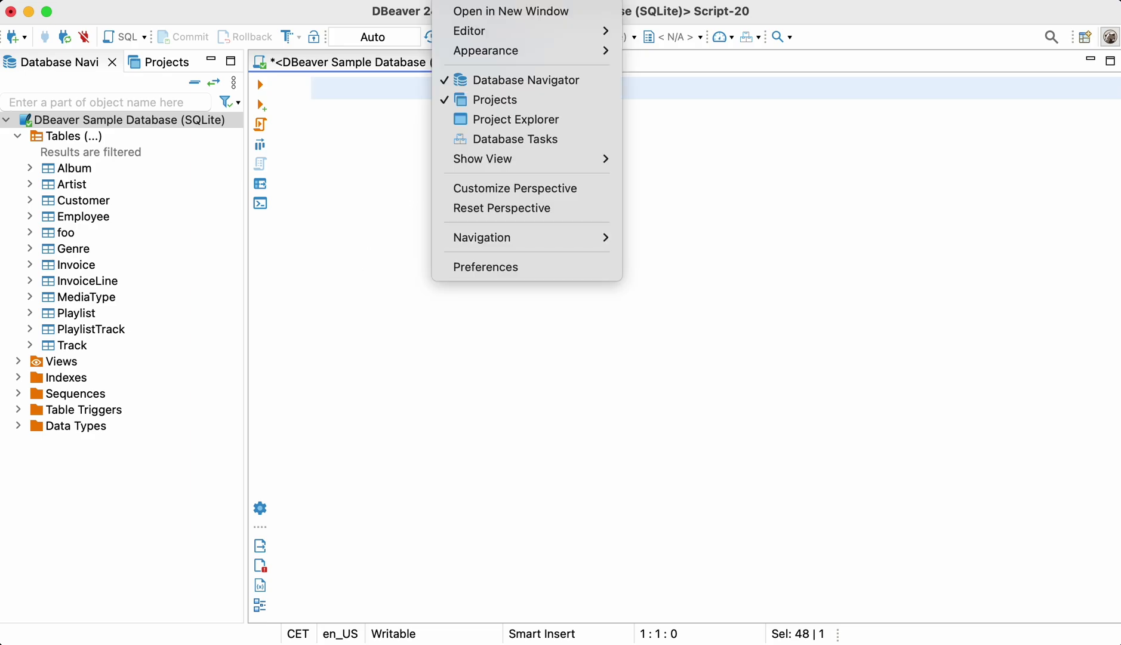
pyautogui.click(502, 269)
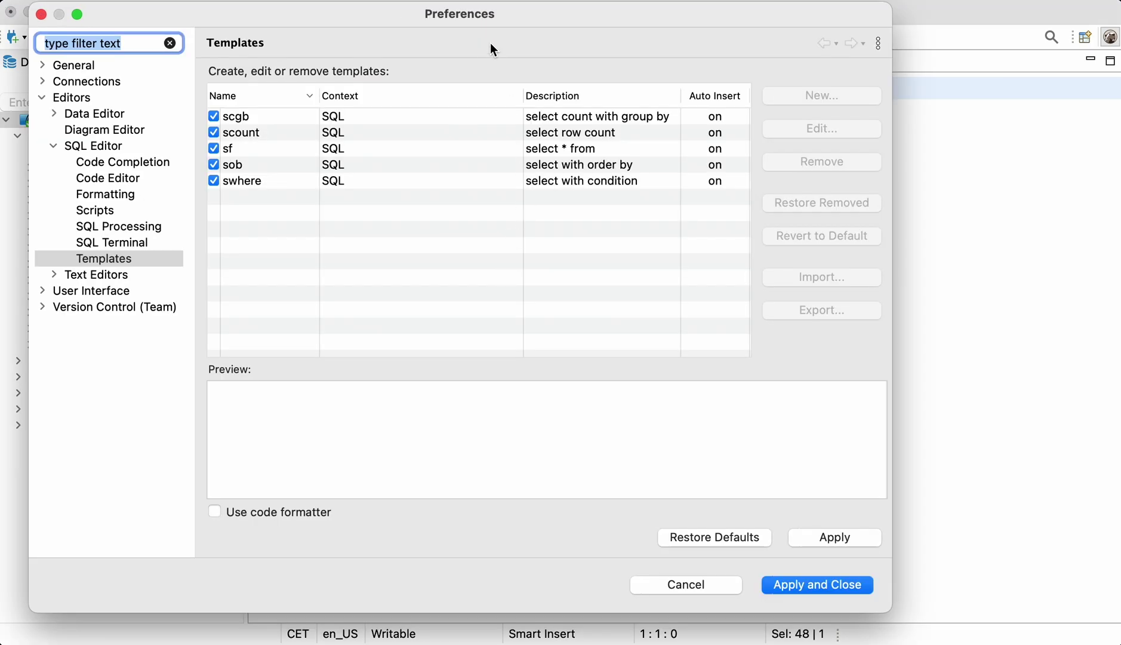
pyautogui.moveTo(463, 18); pyautogui.dragTo(643, 38)
pyautogui.click(652, 200)
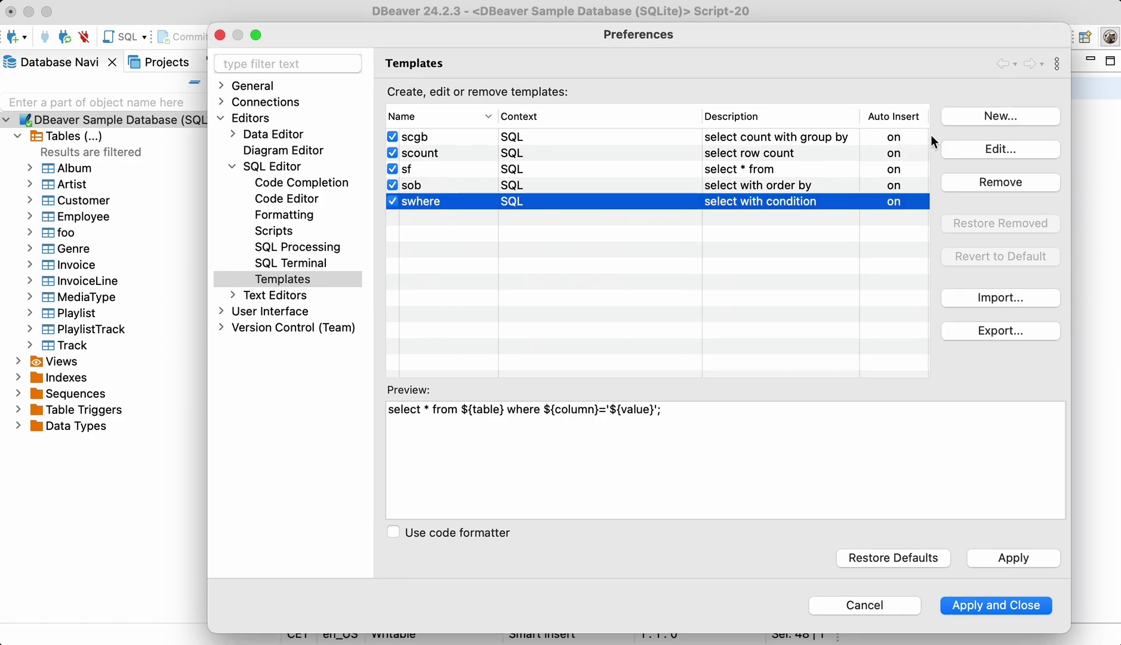
# Add a new template named df with the description 'delete from'.
pyautogui.click(958, 118)
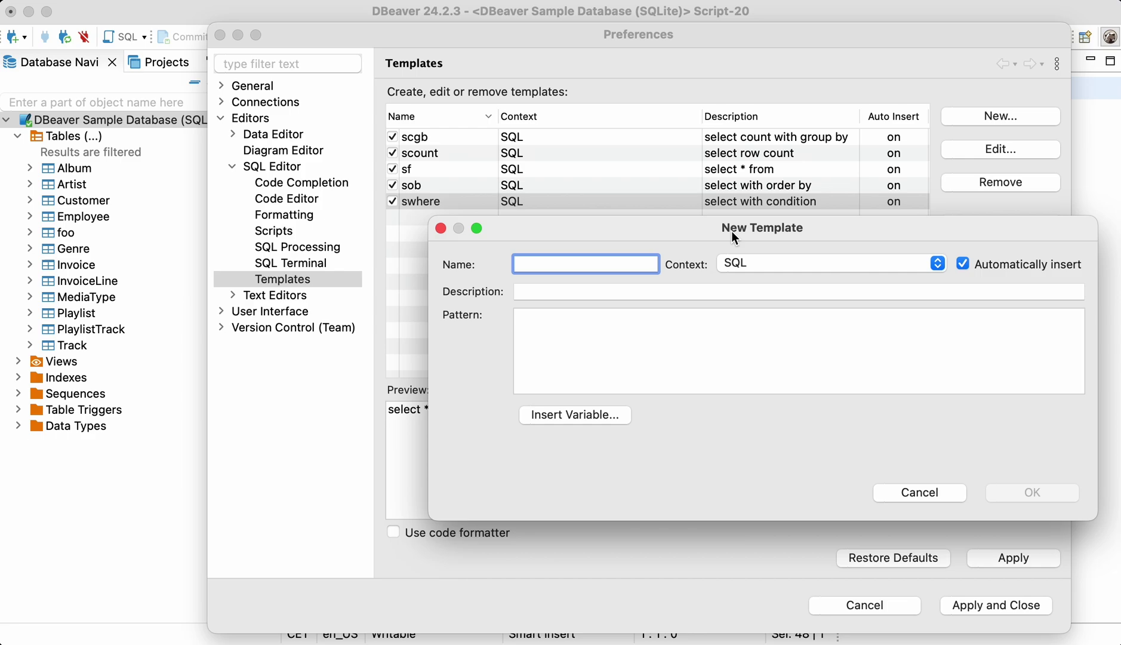
pyautogui.write('df')
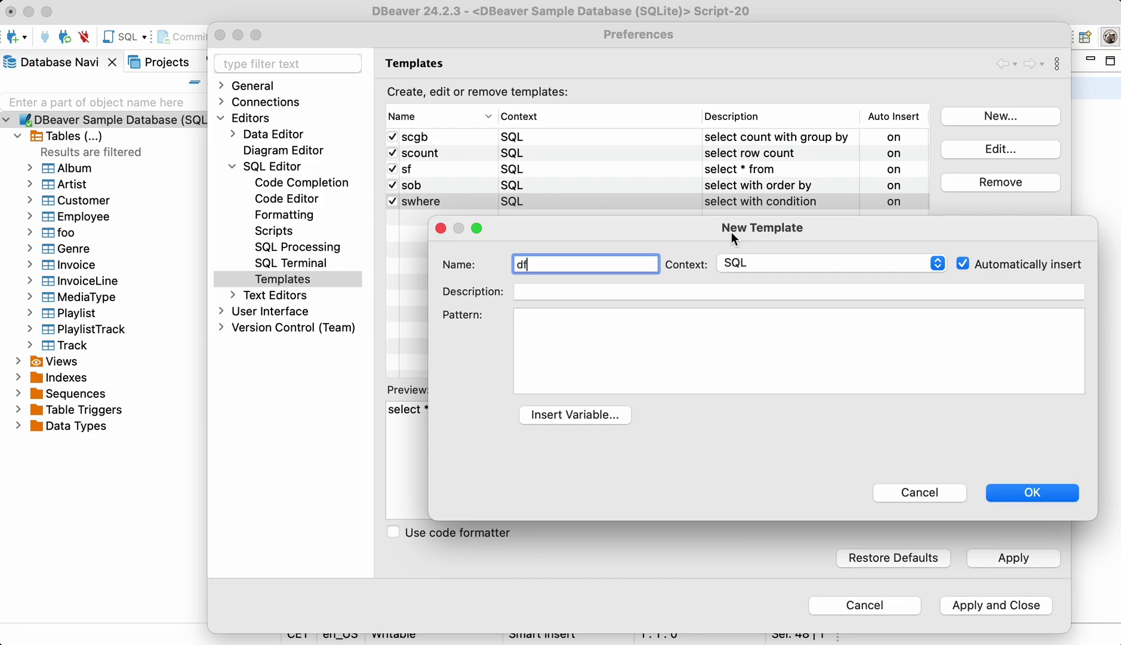
pyautogui.click(641, 291)
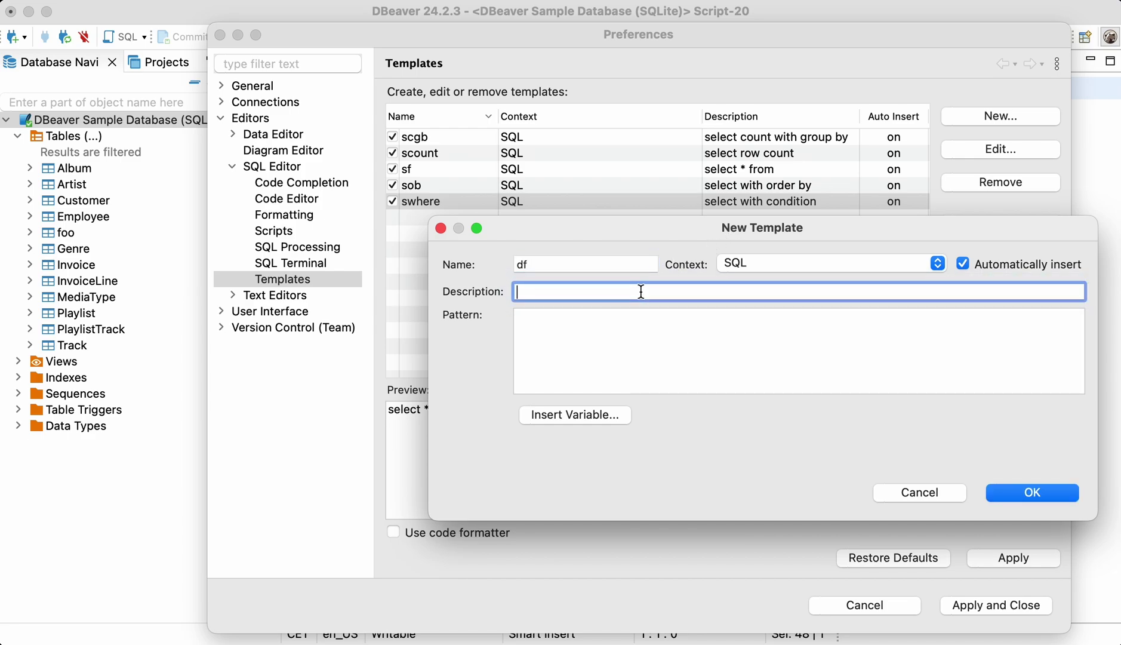
pyautogui.write('dele')
pyautogui.write('te from')
pyautogui.click(646, 333)
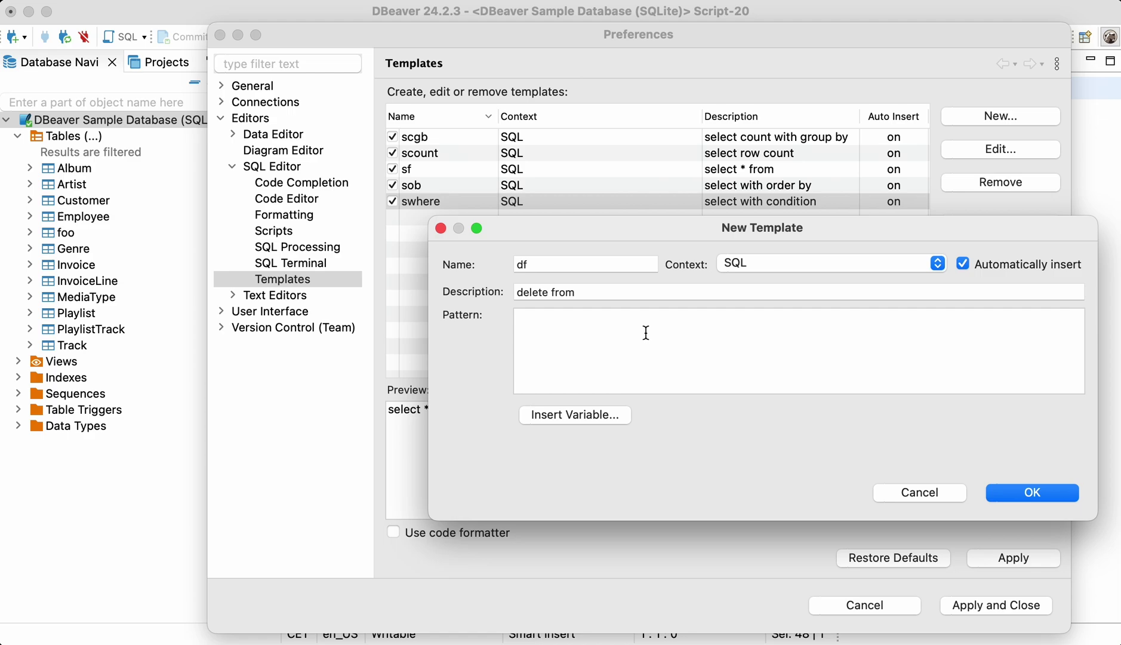
# Save df with pattern delete from ${table} where ${column}='${value}'; and apply the preferences.
pyautogui.moveTo(551, 224); pyautogui.dragTo(514, 188)
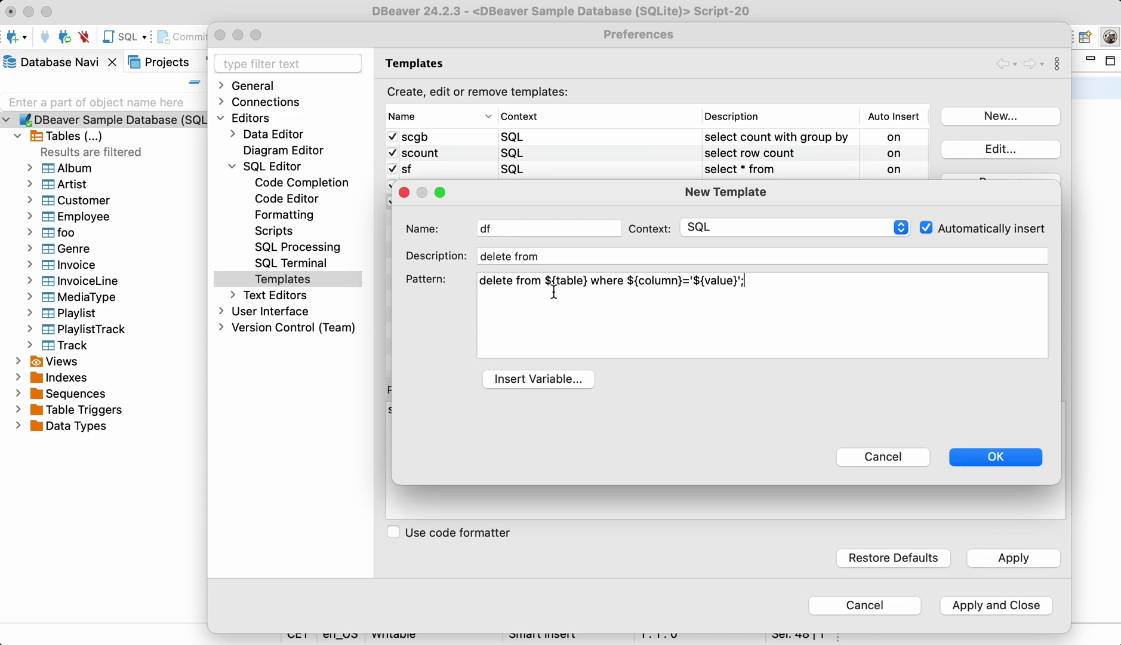
pyautogui.moveTo(544, 281); pyautogui.dragTo(551, 282)
pyautogui.moveTo(627, 281); pyautogui.dragTo(635, 281)
pyautogui.click(699, 280)
pyautogui.click(742, 280)
pyautogui.moveTo(480, 281); pyautogui.dragTo(752, 283)
pyautogui.click(592, 280)
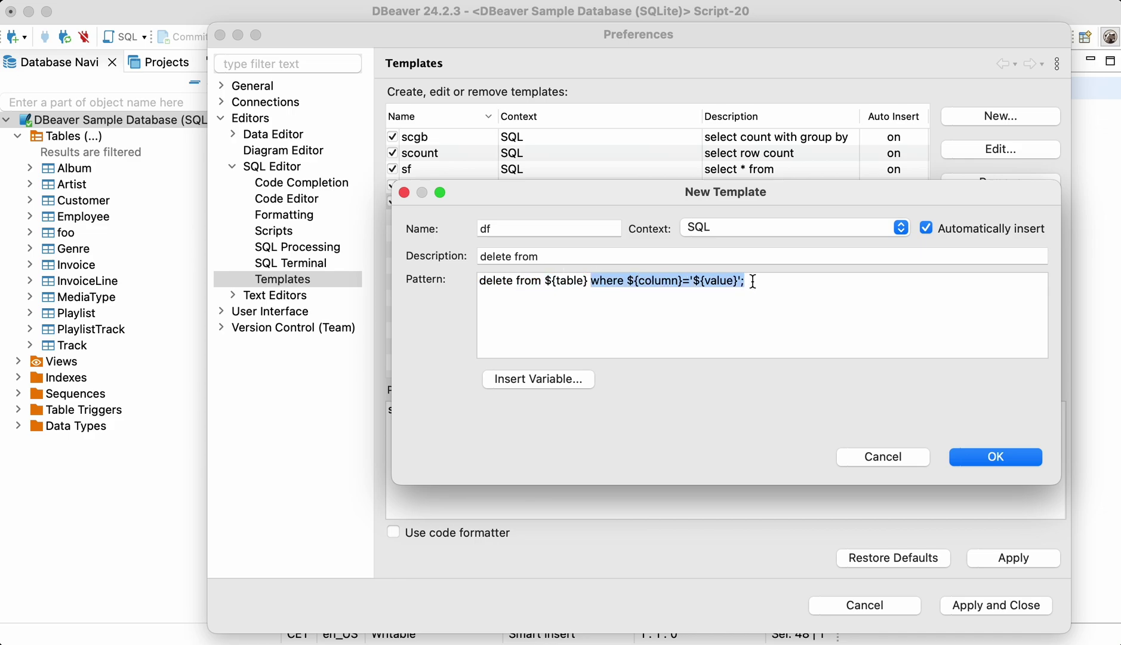
pyautogui.click(985, 456)
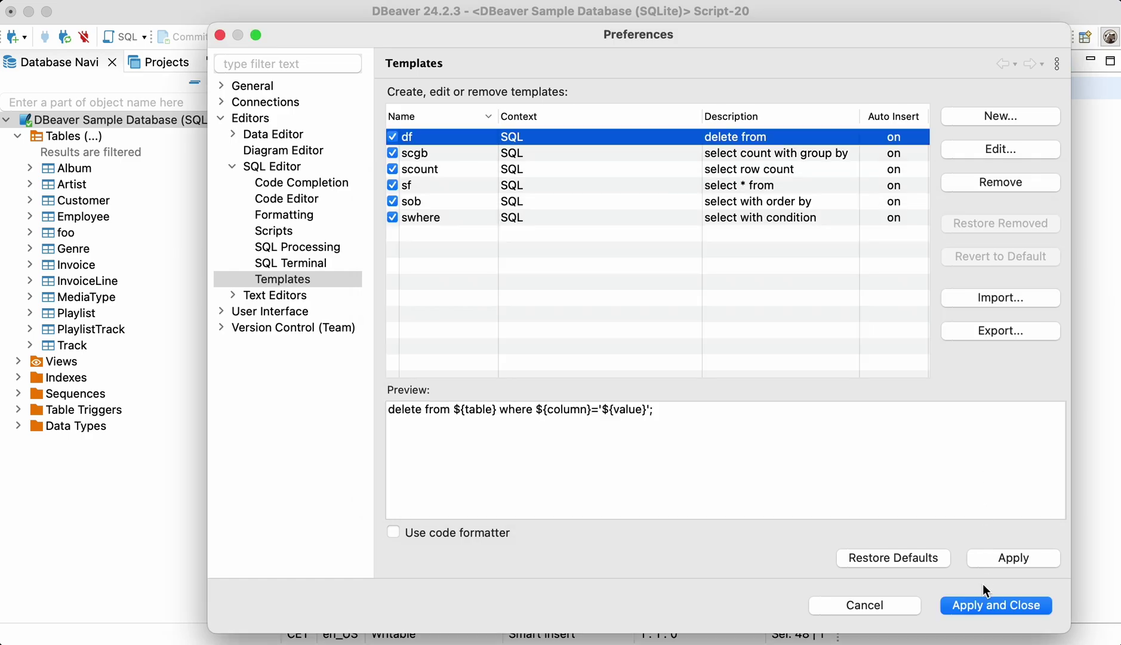
pyautogui.click(981, 600)
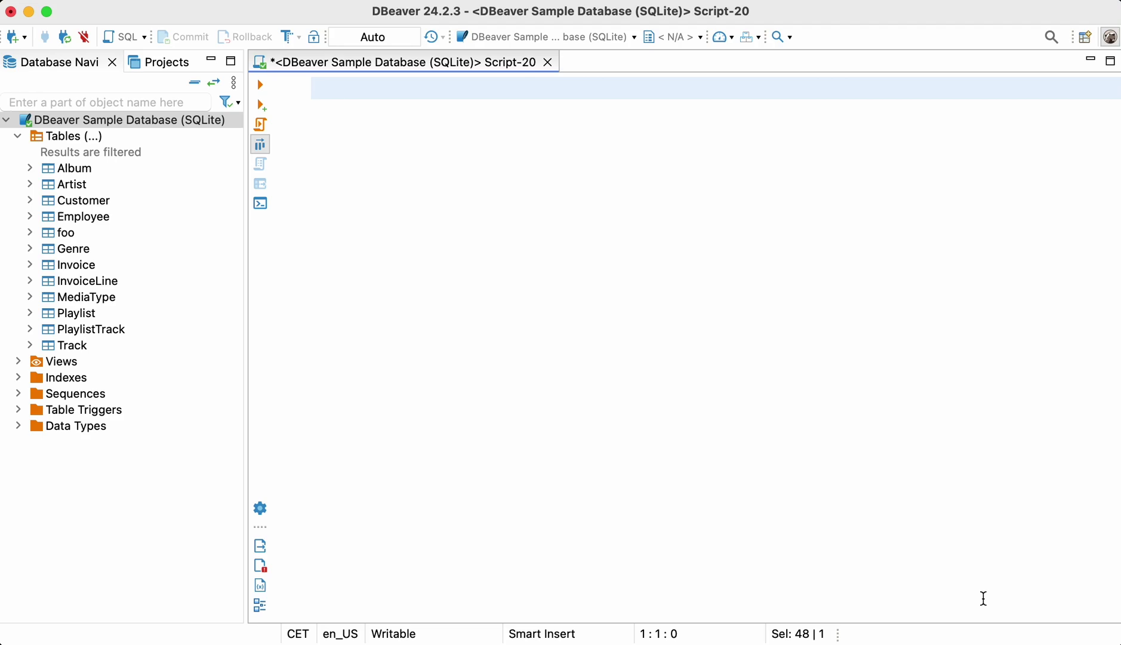
pyautogui.write('df')
# Expand df into delete from Album where AlbumId=347 and execute it.
pyautogui.press('Tab')
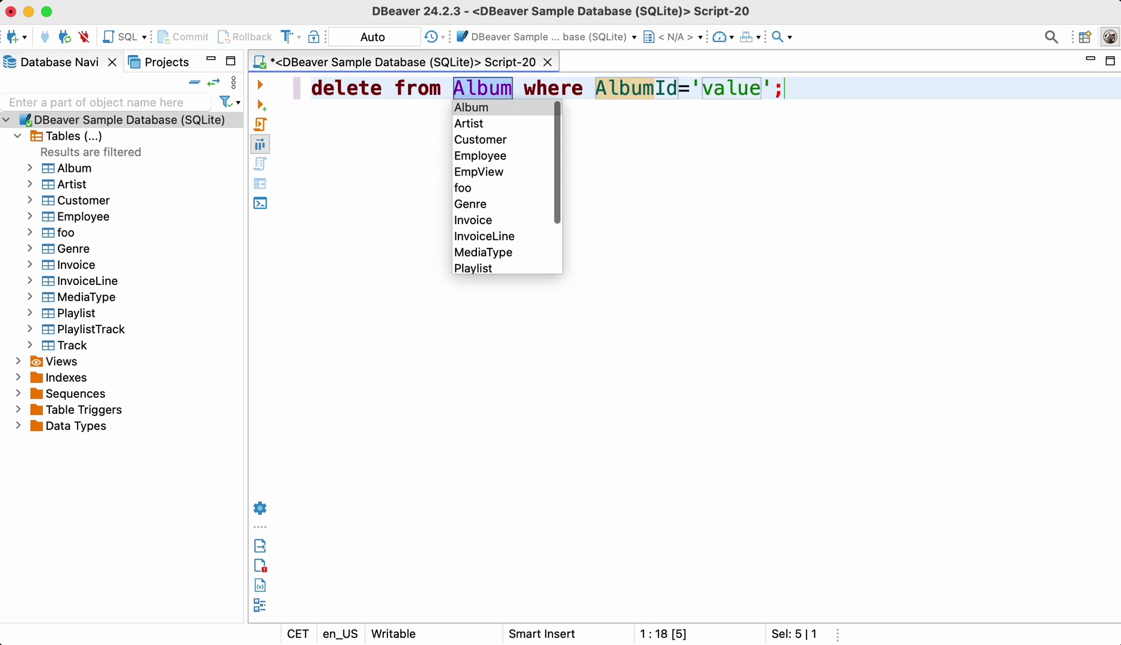
pyautogui.click(758, 93)
pyautogui.press('Right')
pyautogui.press('BackSpace')
pyautogui.press('BackSpace')
pyautogui.press('BackSpace')
pyautogui.press('BackSpace')
pyautogui.press('BackSpace')
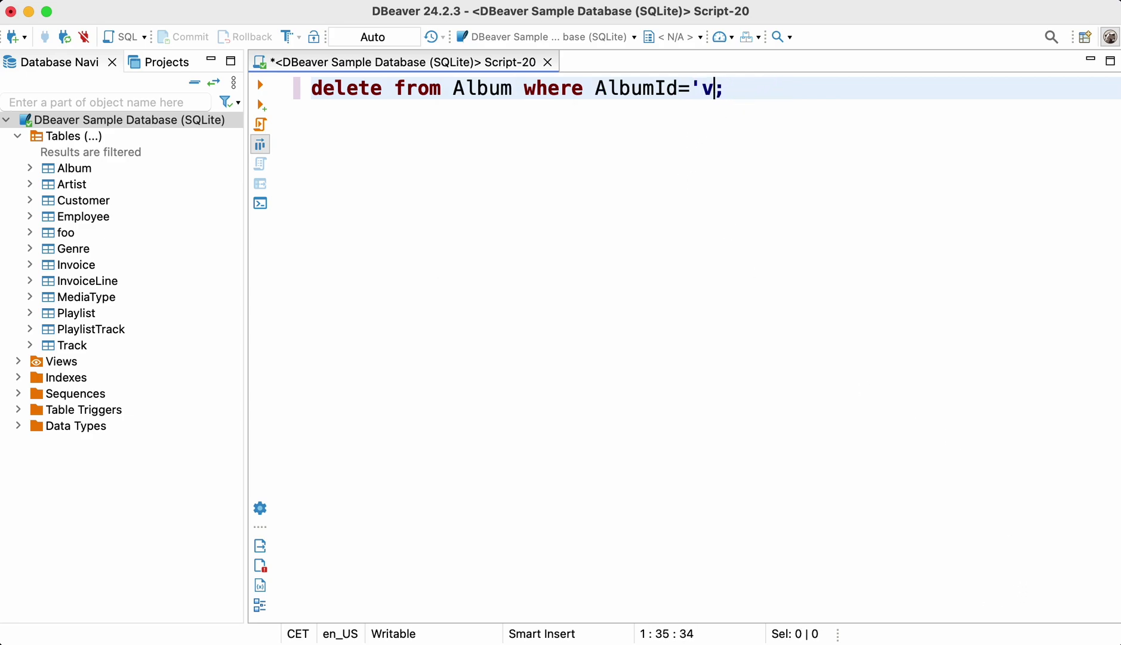
pyautogui.press('BackSpace')
pyautogui.press('BackSpace')
pyautogui.write('347')
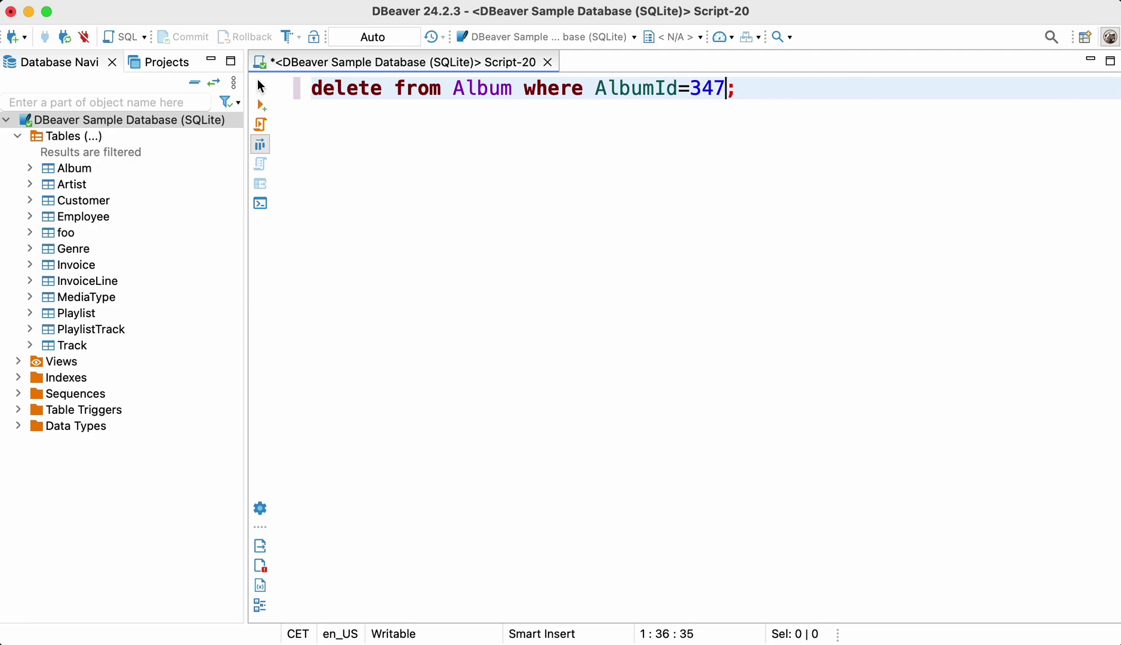
pyautogui.click(258, 82)
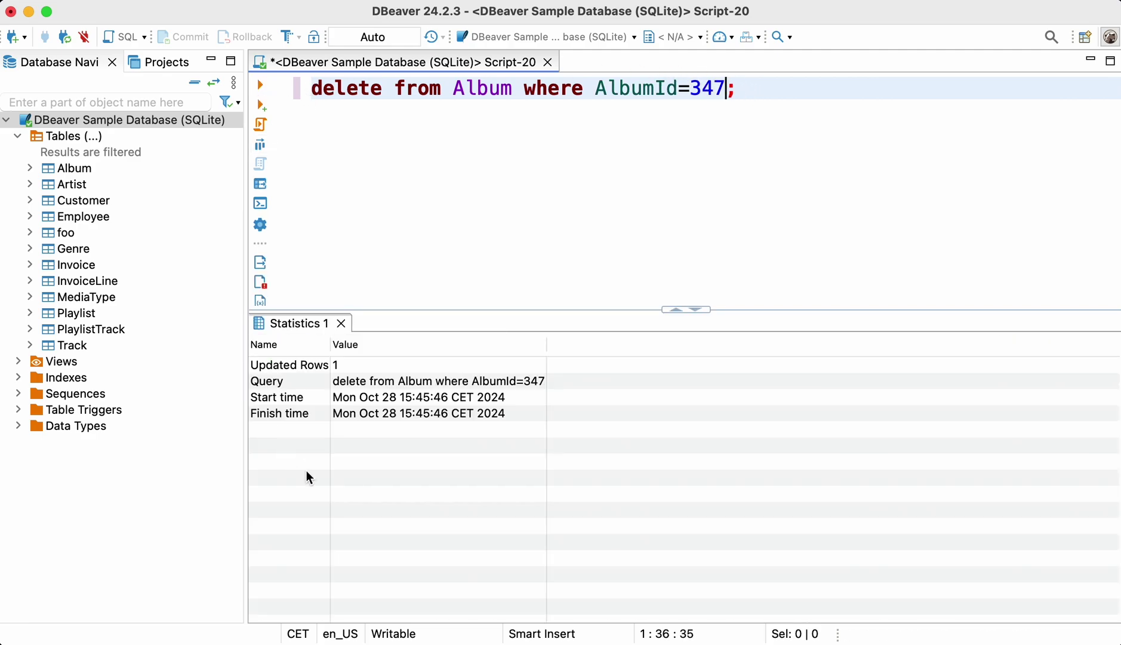